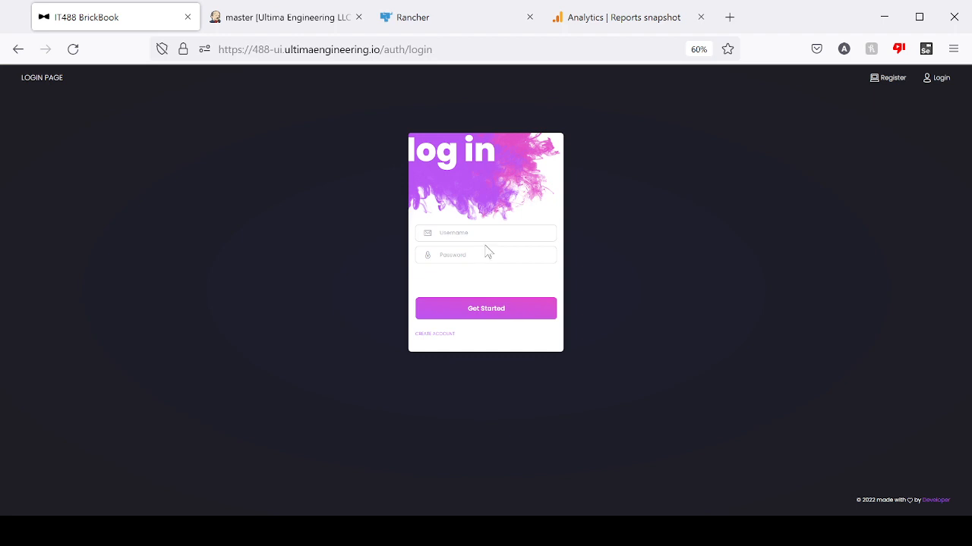
- View the registration page, return to the login page and sign in with the account's username and password
click(890, 77)
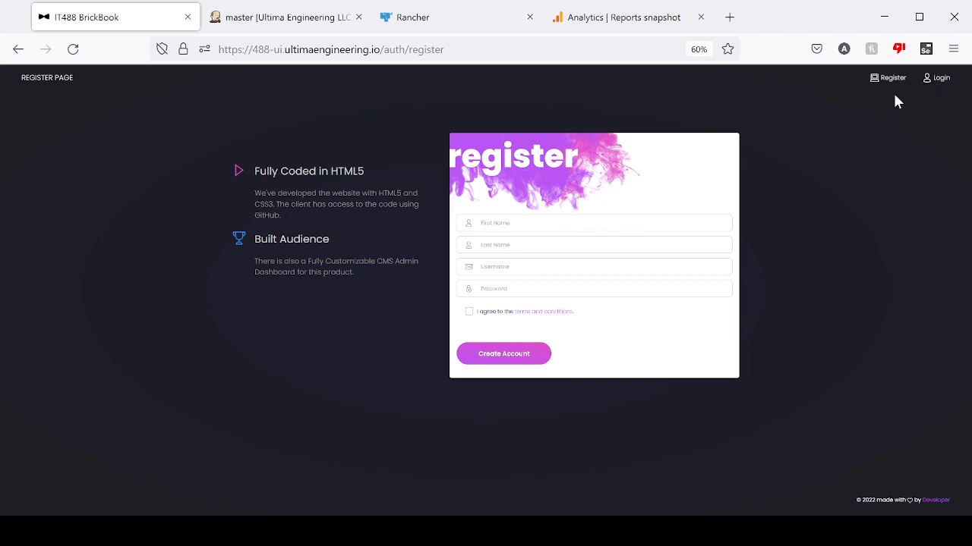
click(940, 80)
click(491, 231)
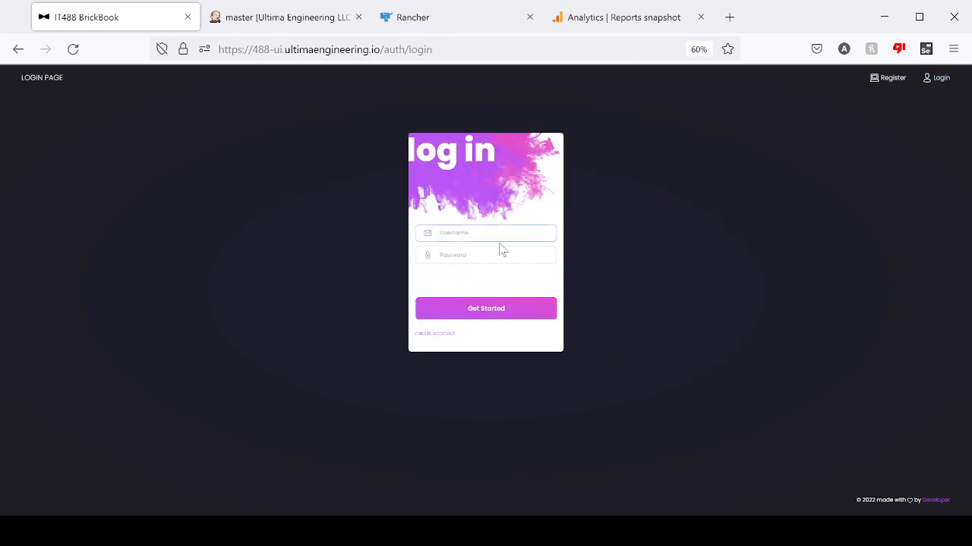
click(457, 317)
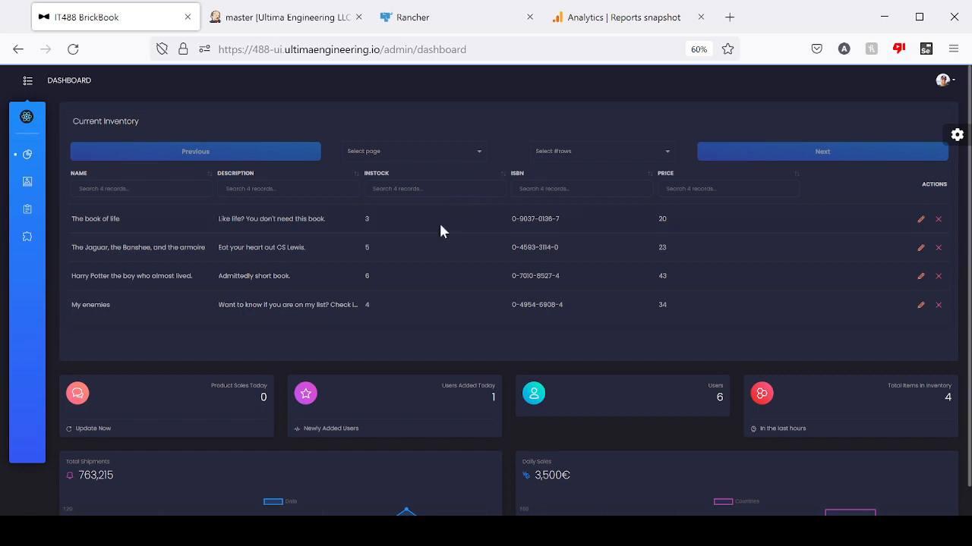
- Examine the dashboard's summary cards for product sales today, users added today, users and total items in inventory
scroll(439, 231, down, 2)
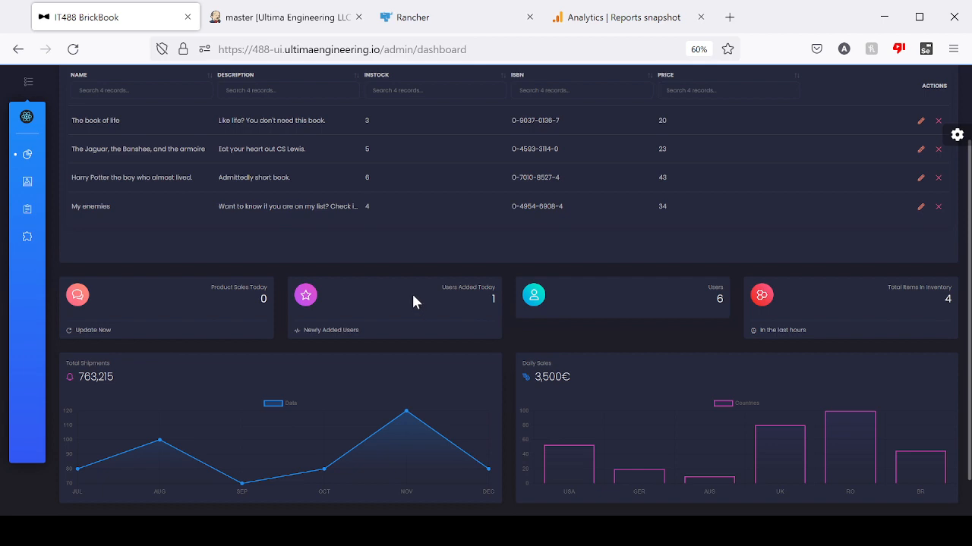
drag(442, 286, 506, 307)
drag(210, 286, 274, 306)
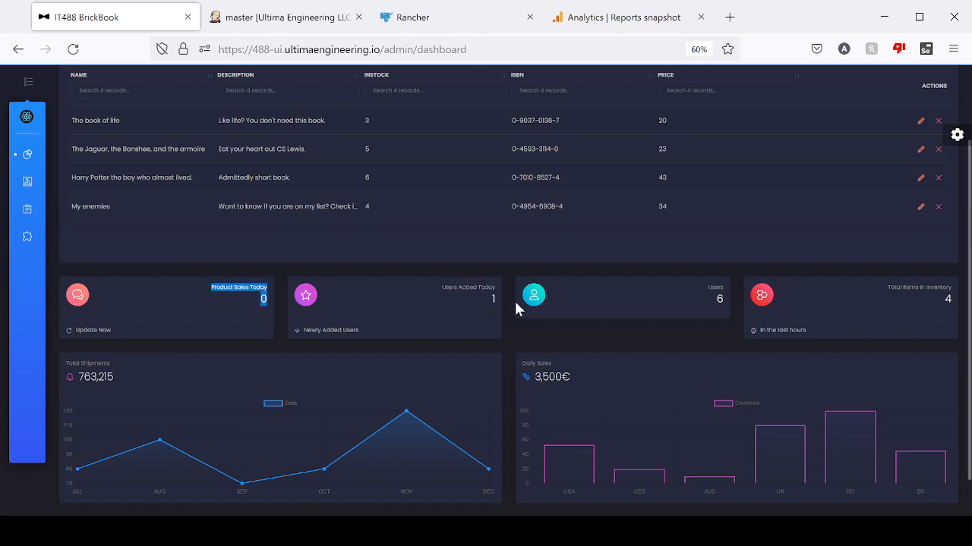
drag(718, 286, 730, 318)
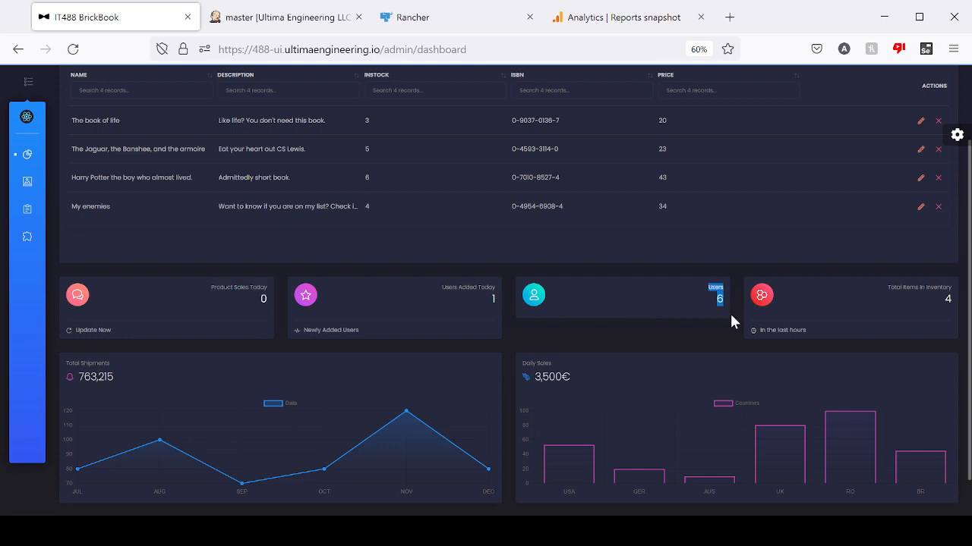
drag(886, 287, 951, 304)
scroll(858, 335, up, 1)
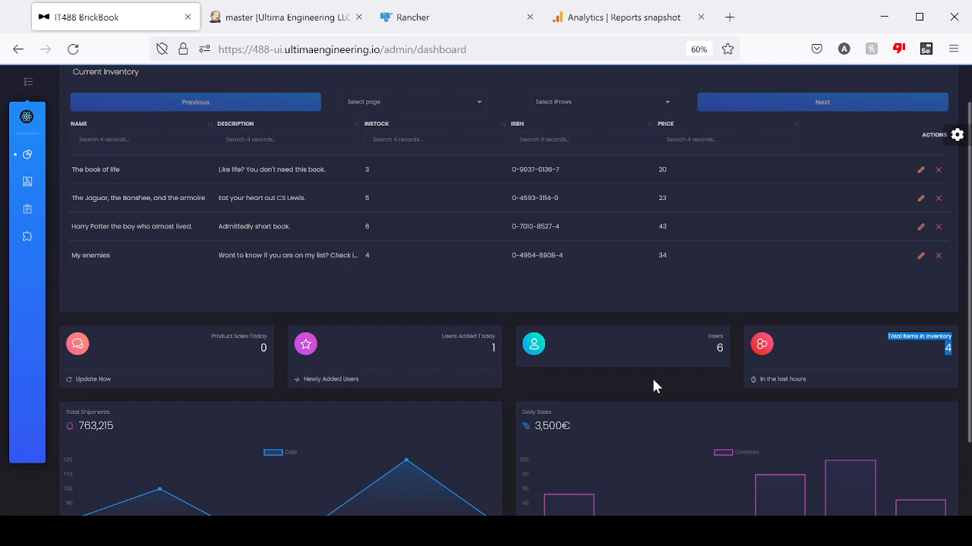
- Switch to Google Analytics and review the IT488 Reports snapshot, including users by country, page views, retention, top events and conversions
click(619, 16)
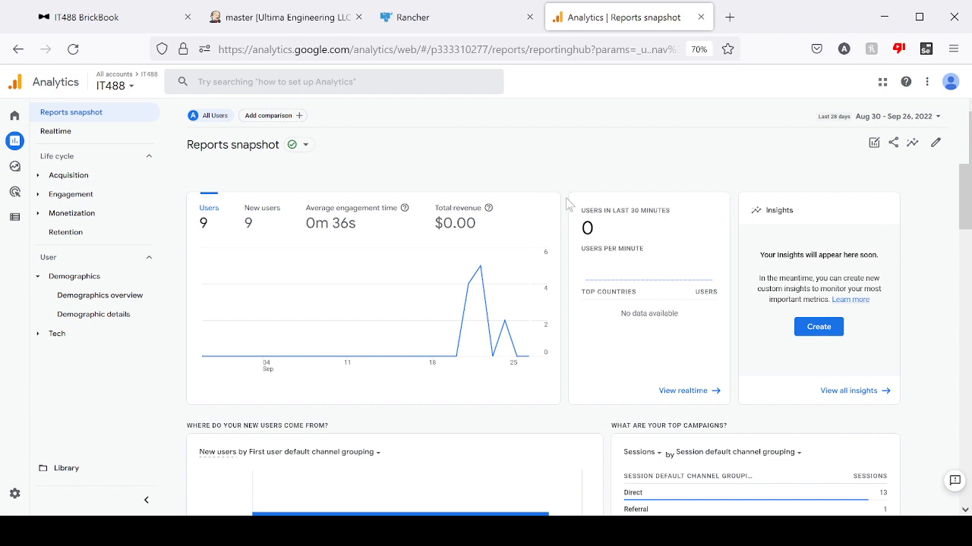
scroll(572, 214, down, 3)
scroll(707, 304, down, 3)
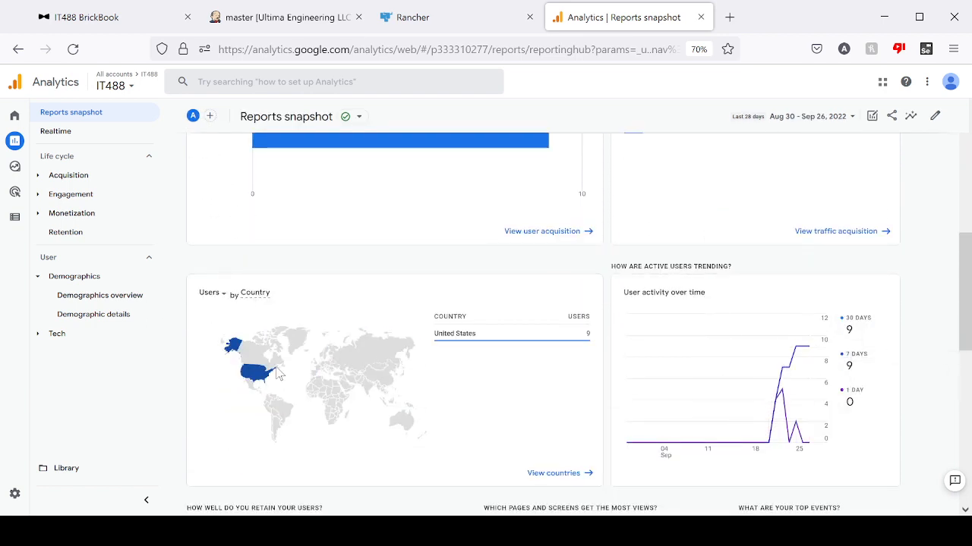
scroll(322, 392, up, 3)
scroll(322, 392, up, 2)
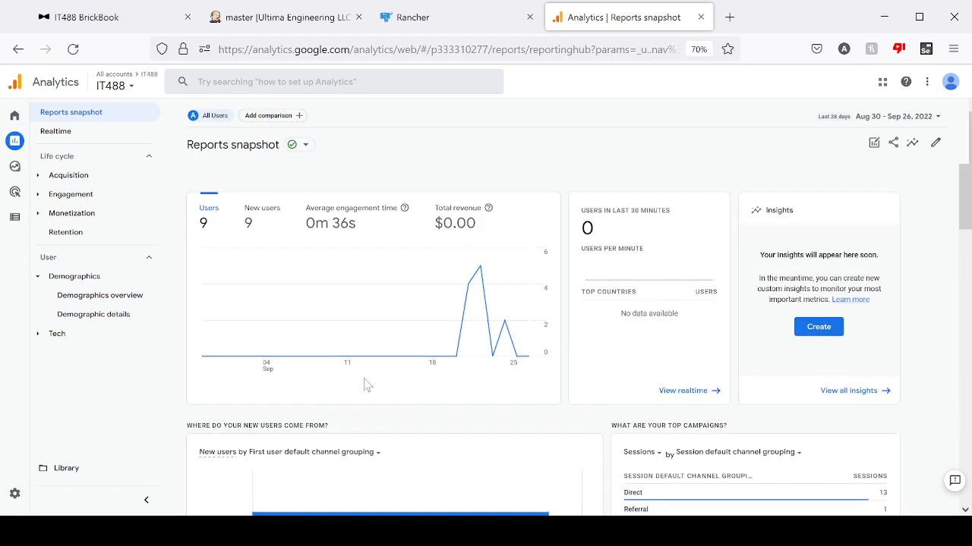
scroll(477, 394, down, 3)
scroll(480, 404, down, 7)
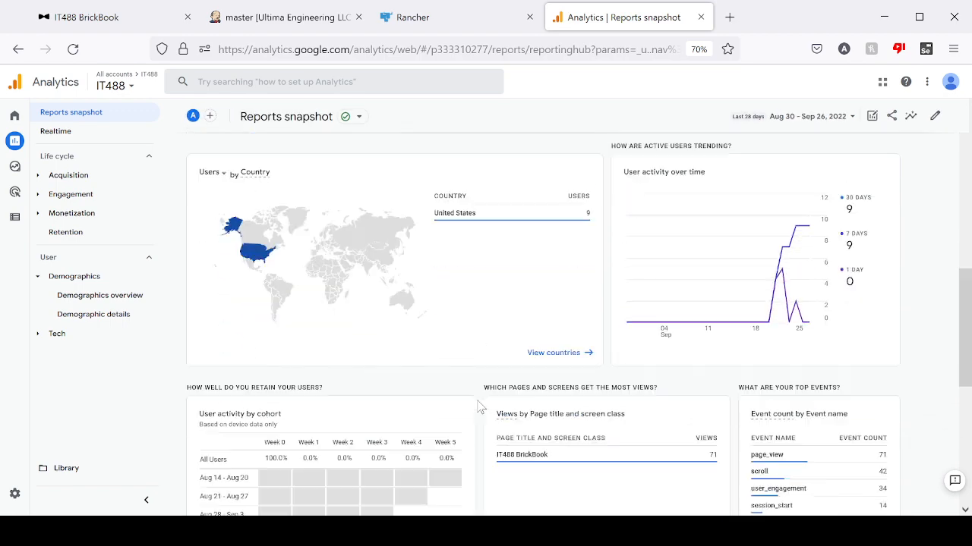
scroll(480, 411, down, 1)
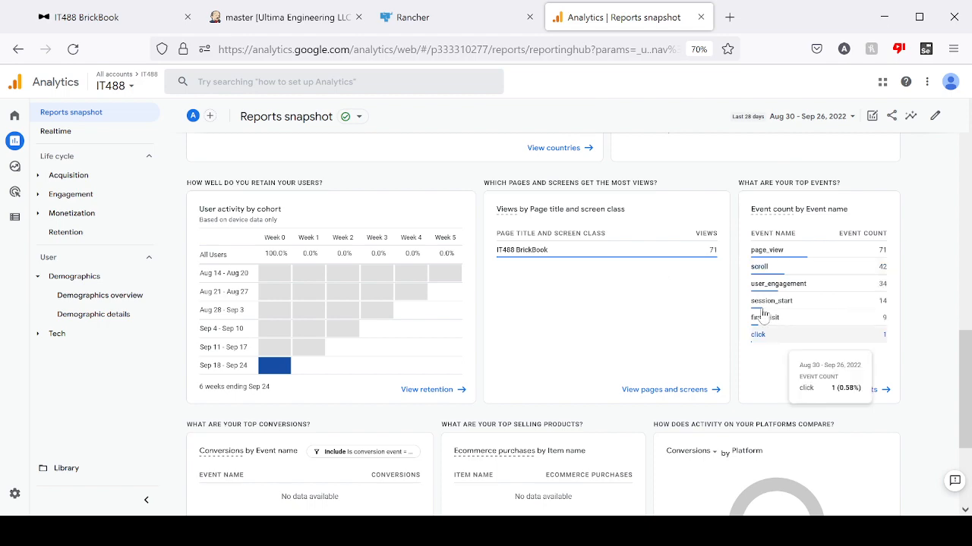
scroll(813, 385, down, 3)
scroll(746, 430, up, 8)
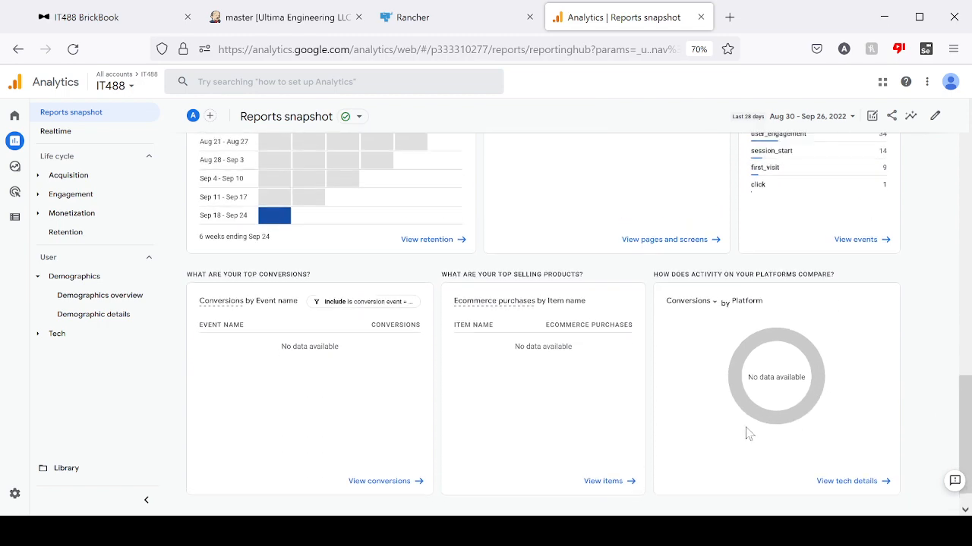
scroll(740, 424, up, 6)
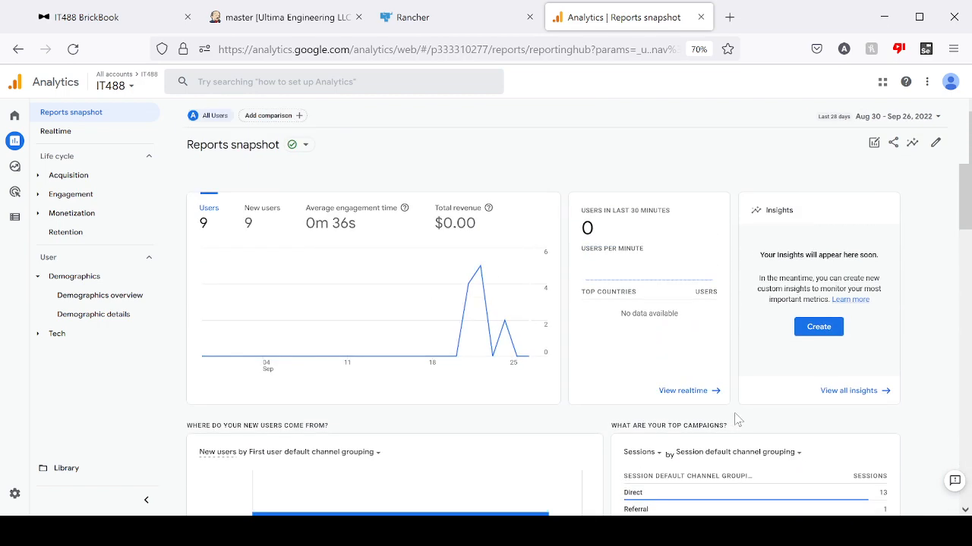
- Return to the BrickBook dashboard and examine the Current Inventory table, the summary cards and the Total Shipments and Daily Sales charts
click(108, 14)
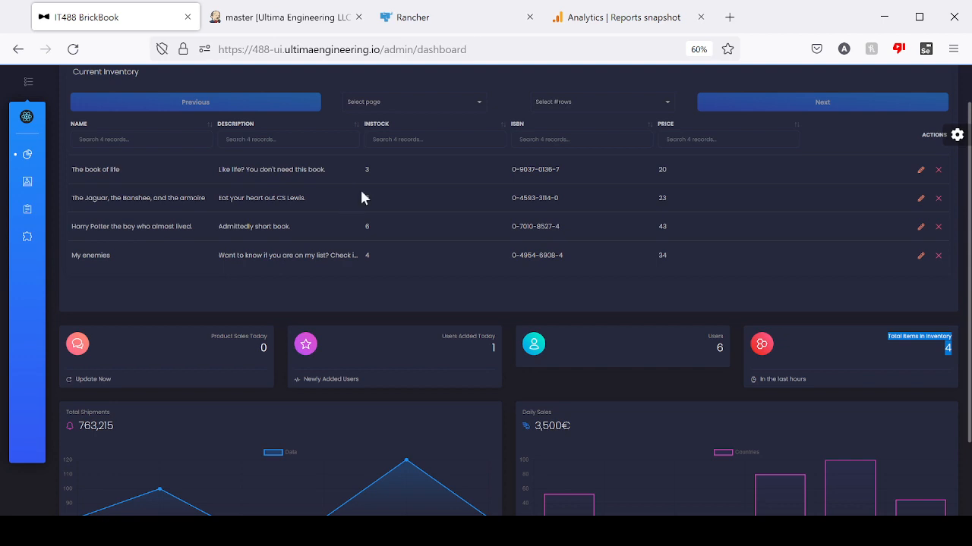
scroll(361, 196, down, 2)
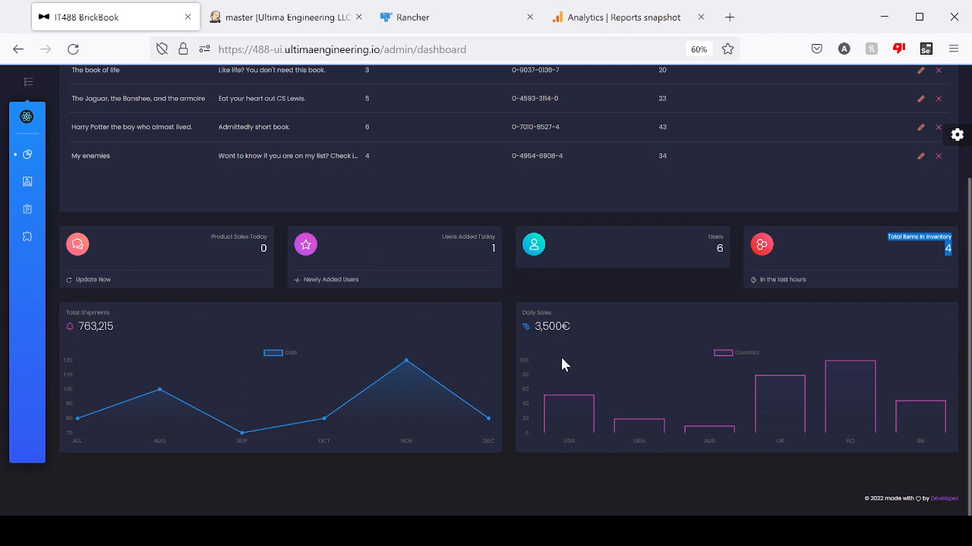
scroll(531, 376, up, 3)
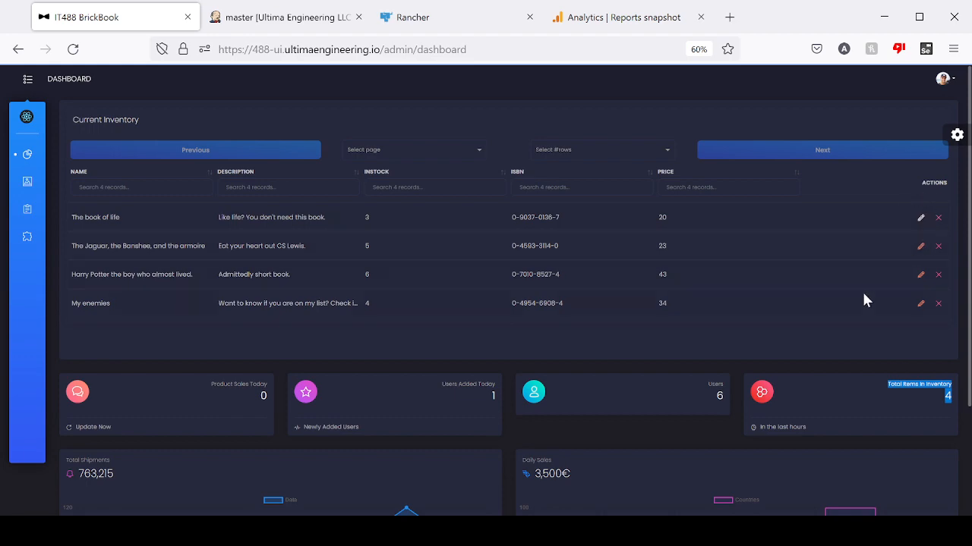
scroll(861, 296, down, 2)
scroll(757, 285, up, 2)
scroll(920, 241, down, 1)
scroll(907, 251, up, 1)
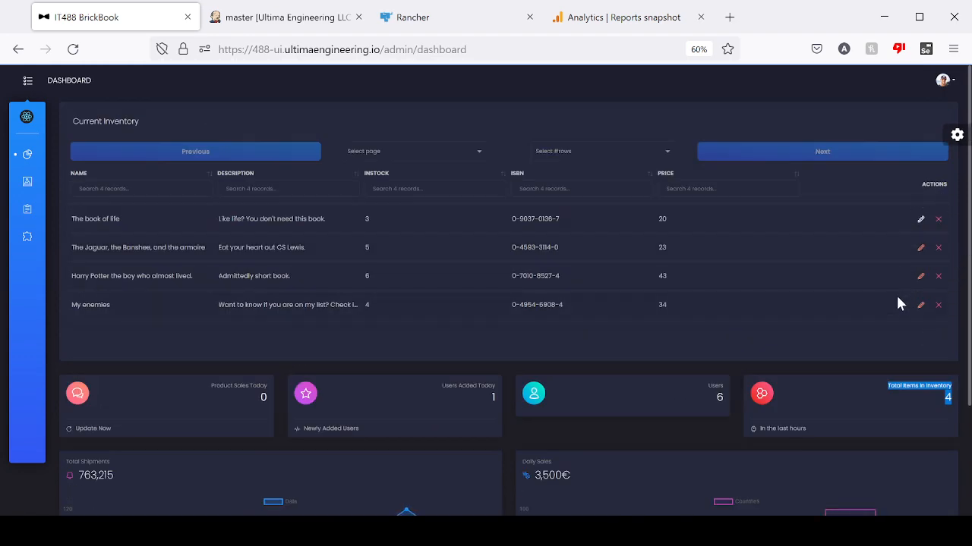
scroll(779, 370, down, 2)
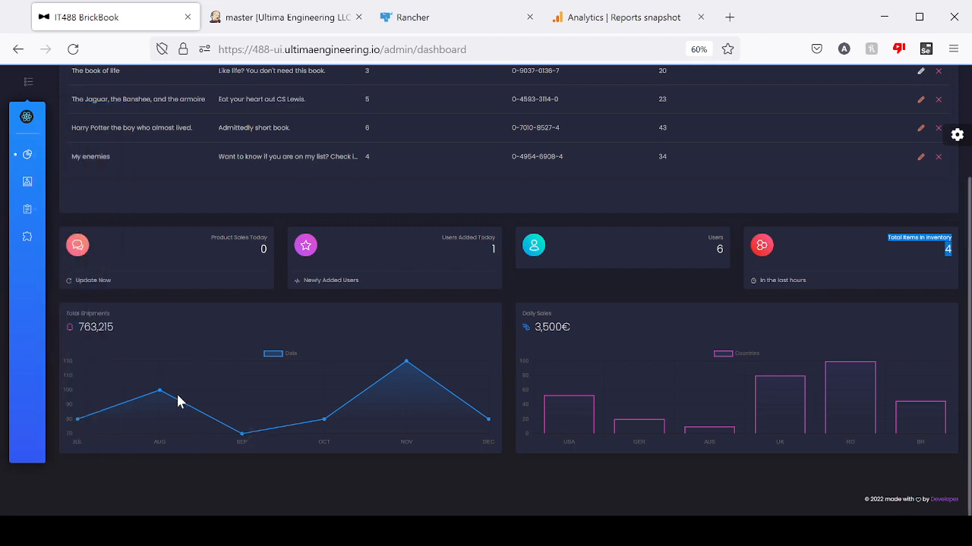
scroll(621, 453, up, 3)
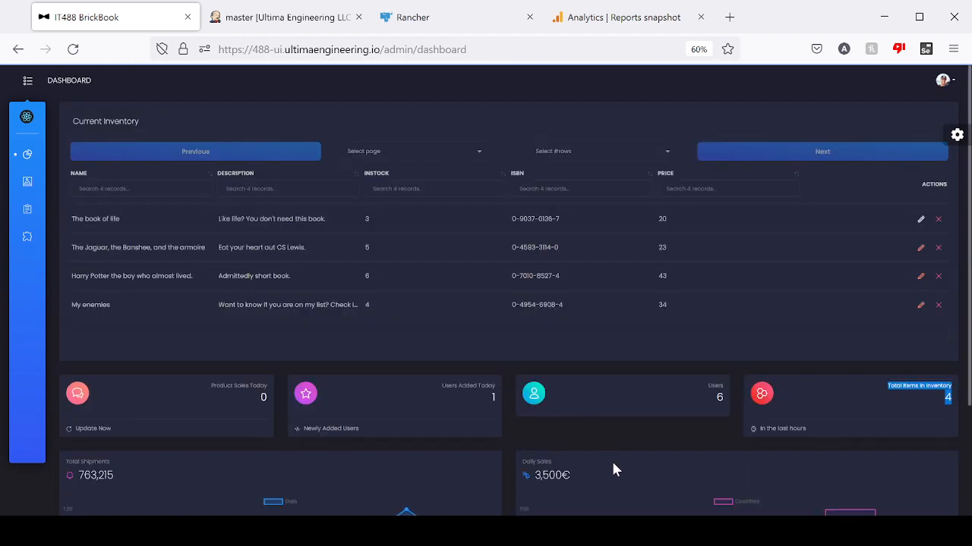
scroll(781, 319, down, 2)
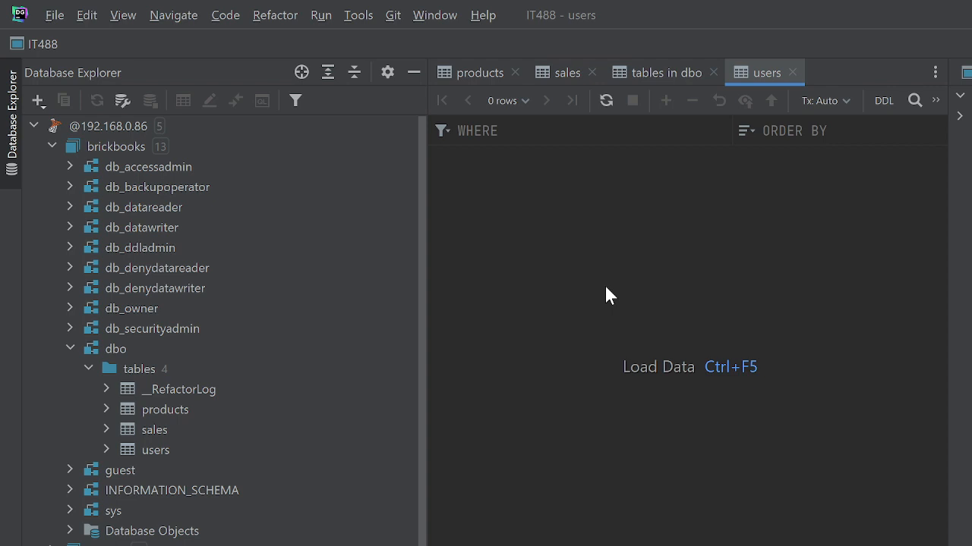
- Switch to DataGrip, open the products table of the brickbooks database in a wider data view and examine its columns
double_click(286, 410)
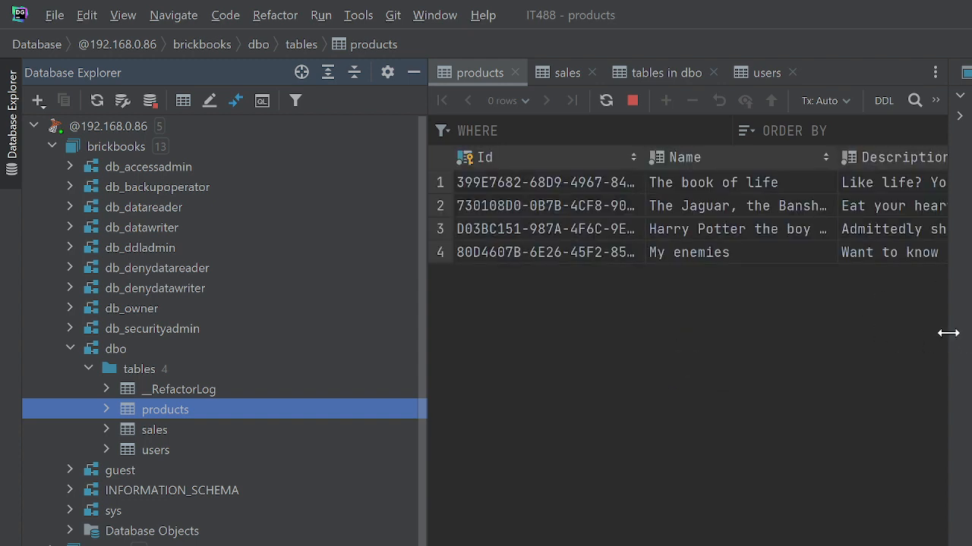
drag(946, 332, 971, 332)
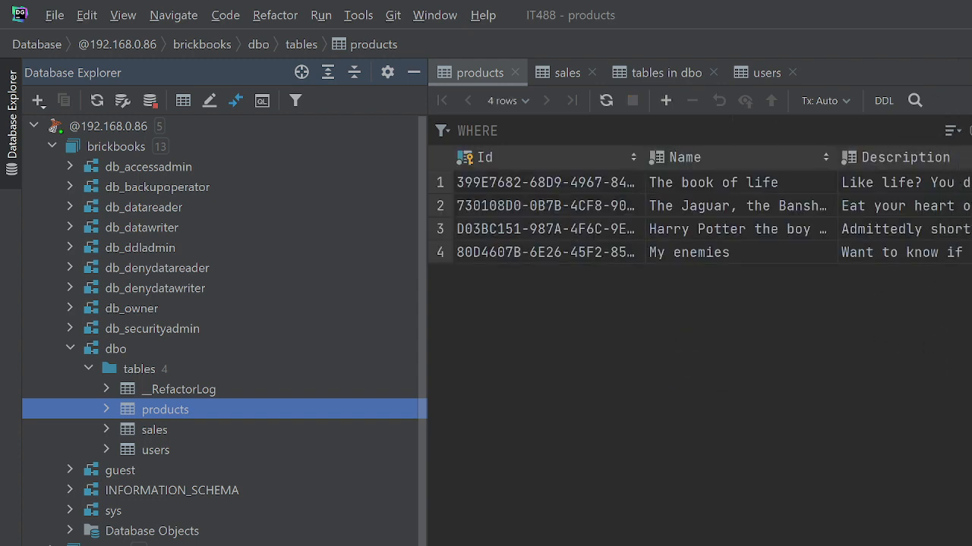
scroll(699, 220, right, 1)
scroll(698, 220, left, 1)
- Open the sales and users tables and examine their columns, including the users' password, lastlogin and firstname columns
double_click(176, 427)
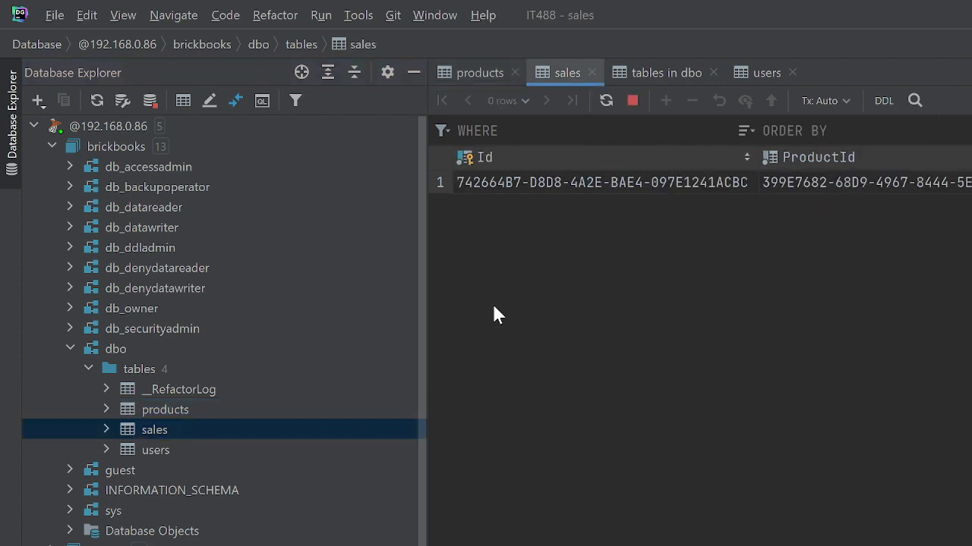
double_click(174, 450)
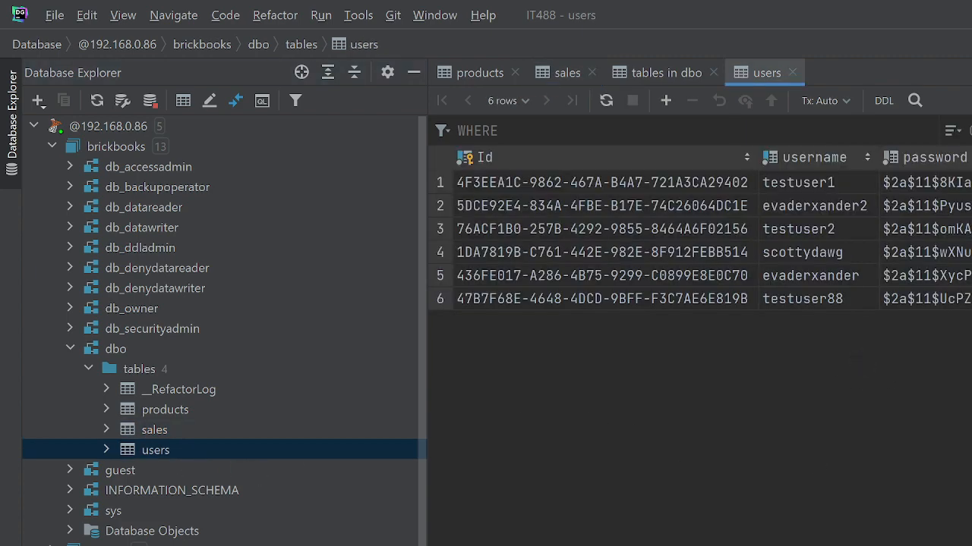
scroll(710, 317, right, 5)
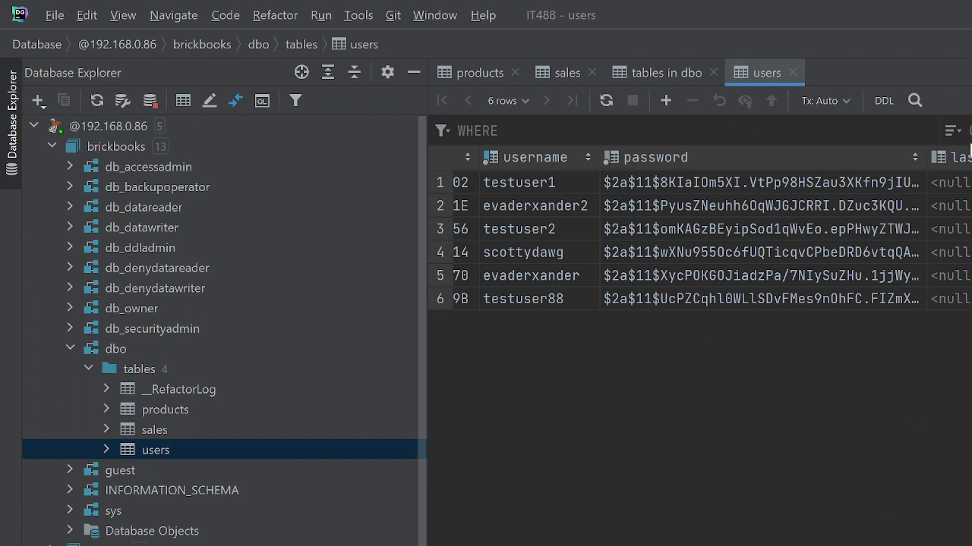
scroll(699, 243, right, 5)
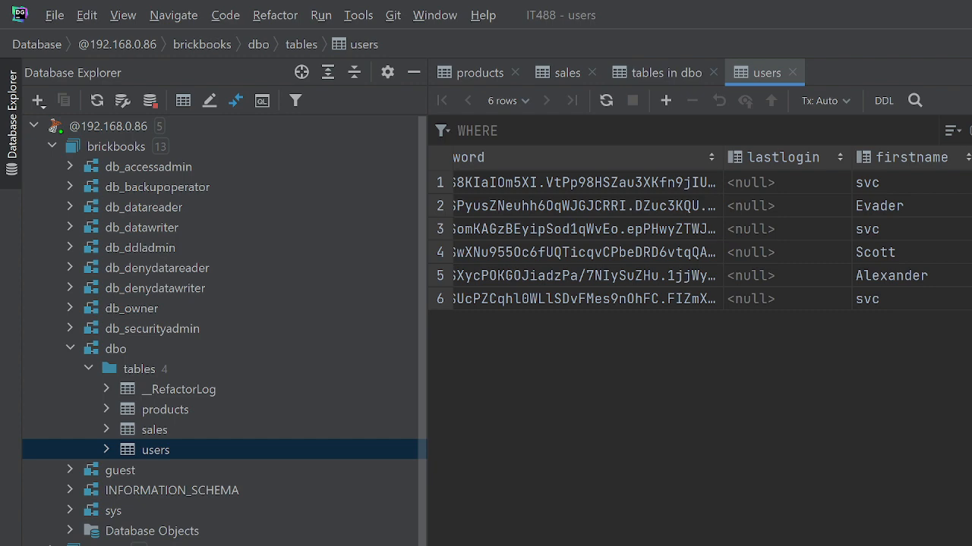
scroll(698, 243, left, 5)
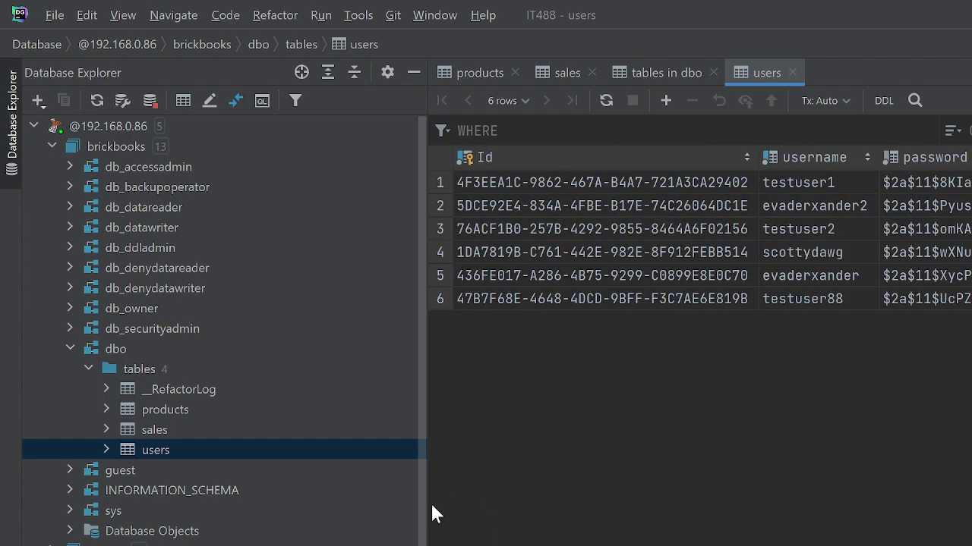
- Reopen the products table and copy the Id of the Harry Potter book
click(216, 433)
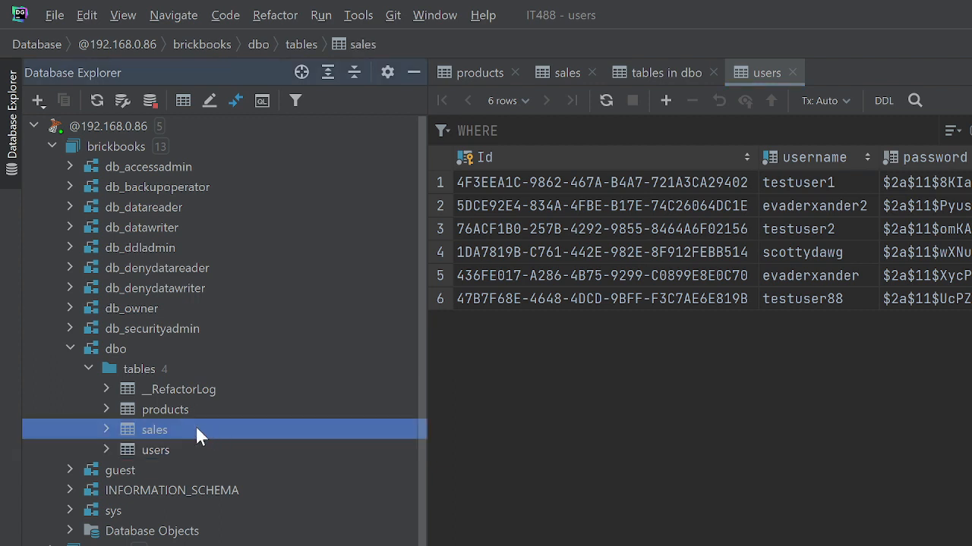
click(208, 410)
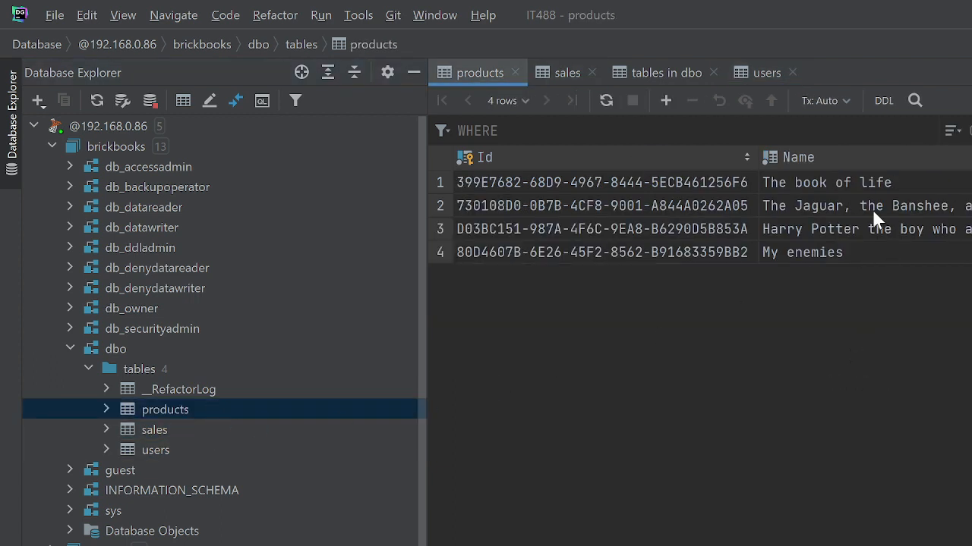
click(552, 230)
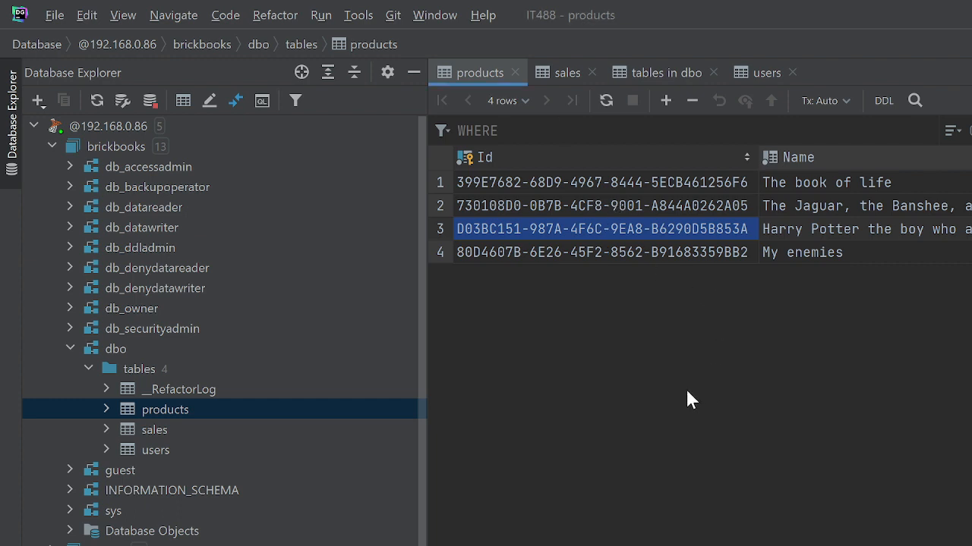
- Add a new row to the sales table and paste the Harry Potter book's Id, D03BC151-987A-4F6C-9EA8-B6290D5B853A, as its ProductId
double_click(218, 434)
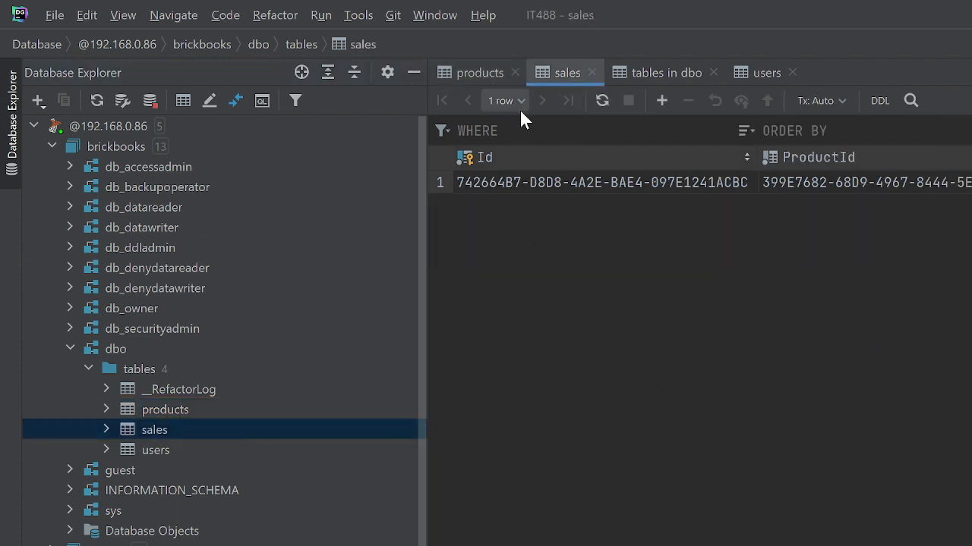
click(661, 105)
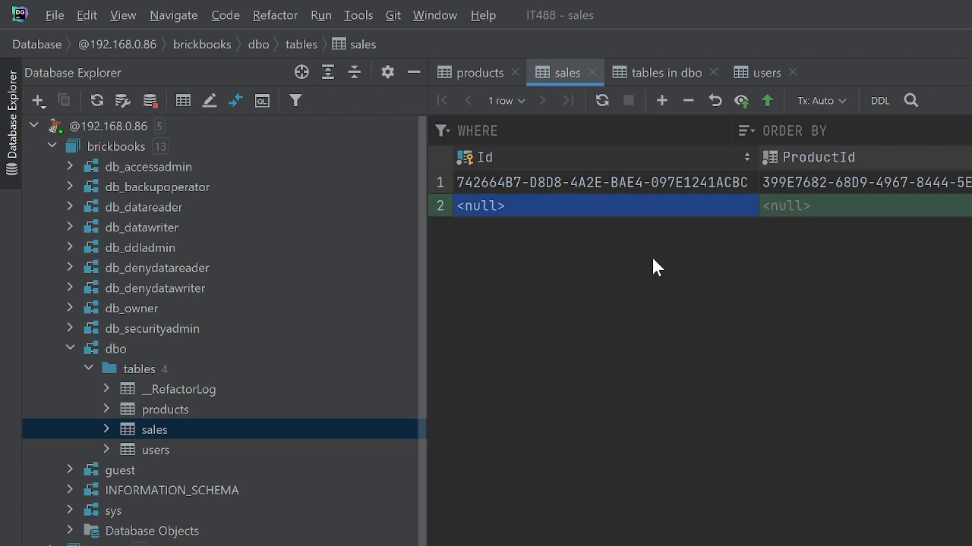
double_click(535, 202)
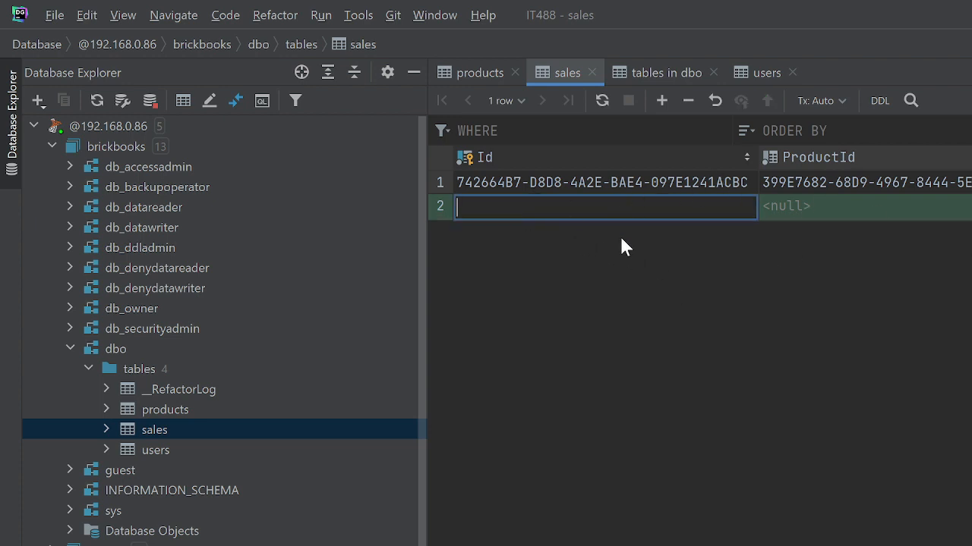
click(802, 205)
key(ctrl+v)
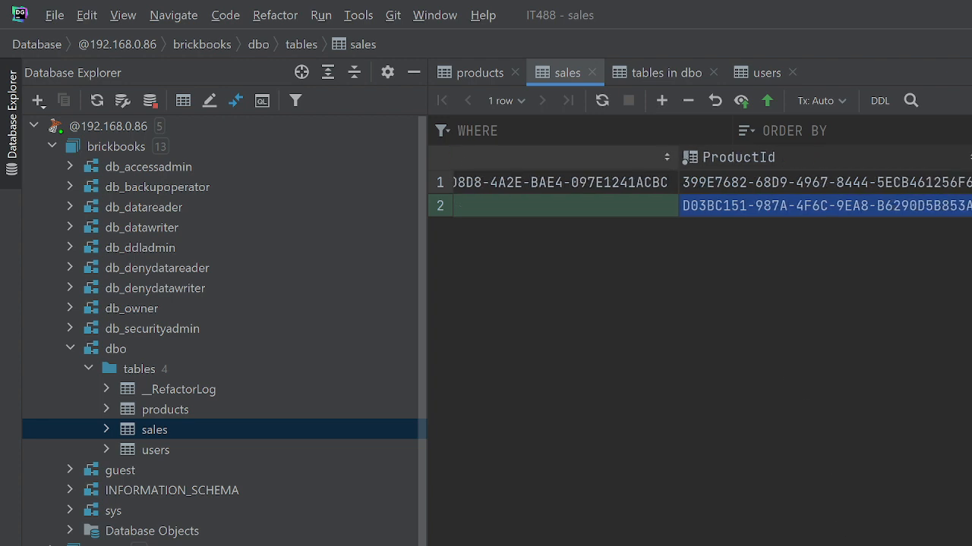
- Enter 1 as the value two columns after ProductId in the new sales row
key(Tab)
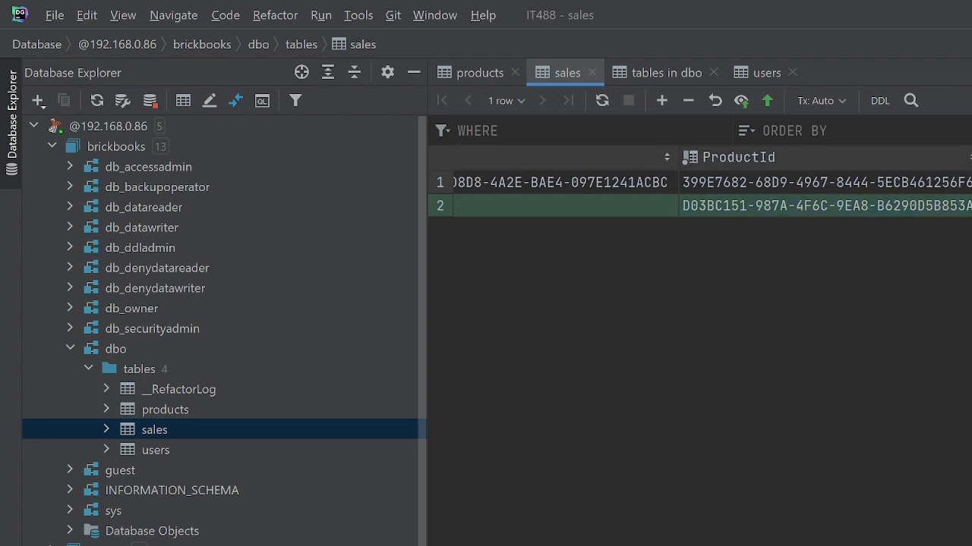
key(Tab)
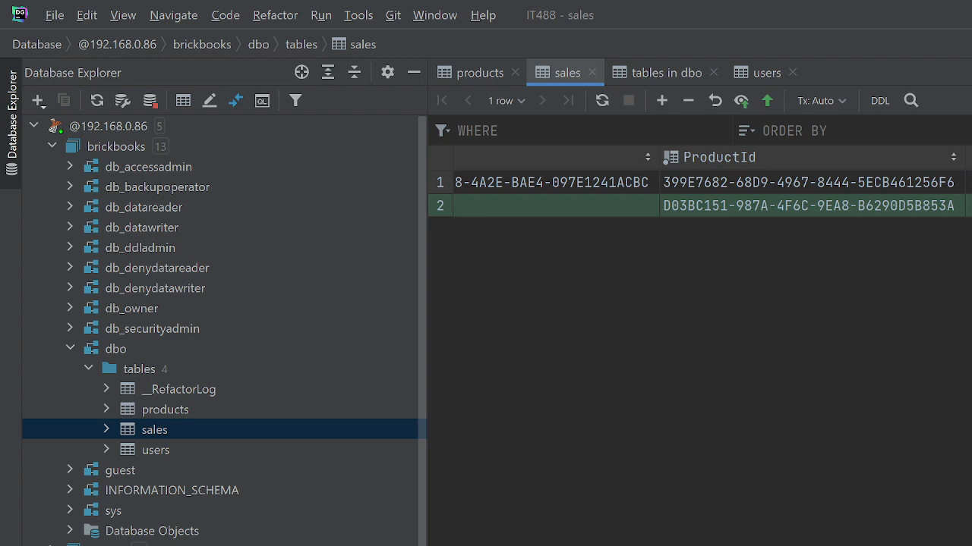
text(1)
key(Return)
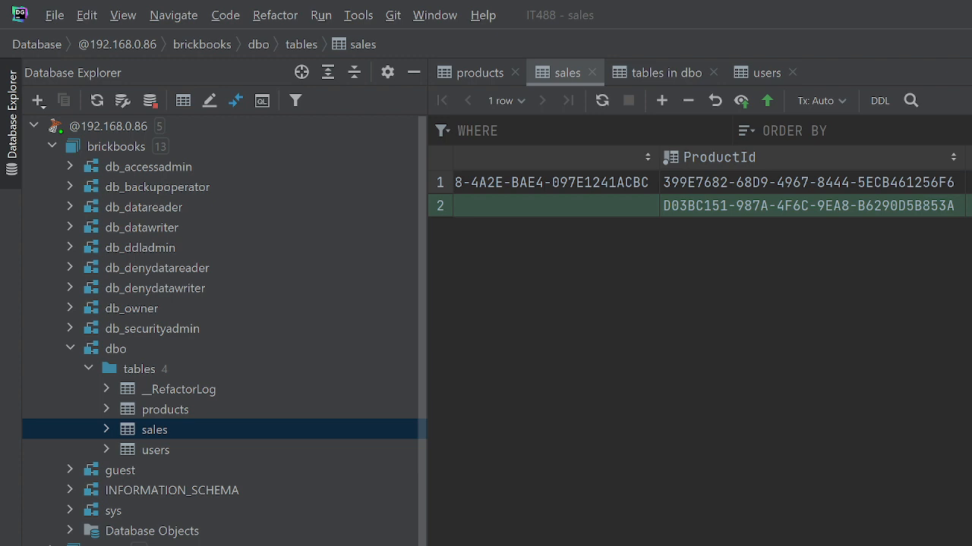
- Paste e69ae625-258f-436d-a0a3-23827c7df4ba as the new sales row's Id and submit the row to the database
scroll(698, 185, left, 3)
double_click(486, 210)
text(e69ae625-258f-436d-a0a3-23827c7df4ba)
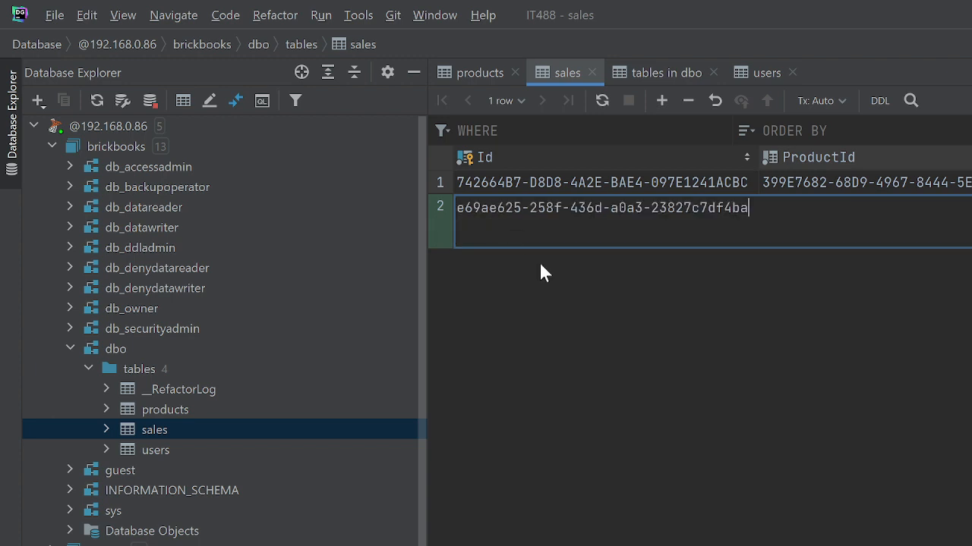
key(Tab)
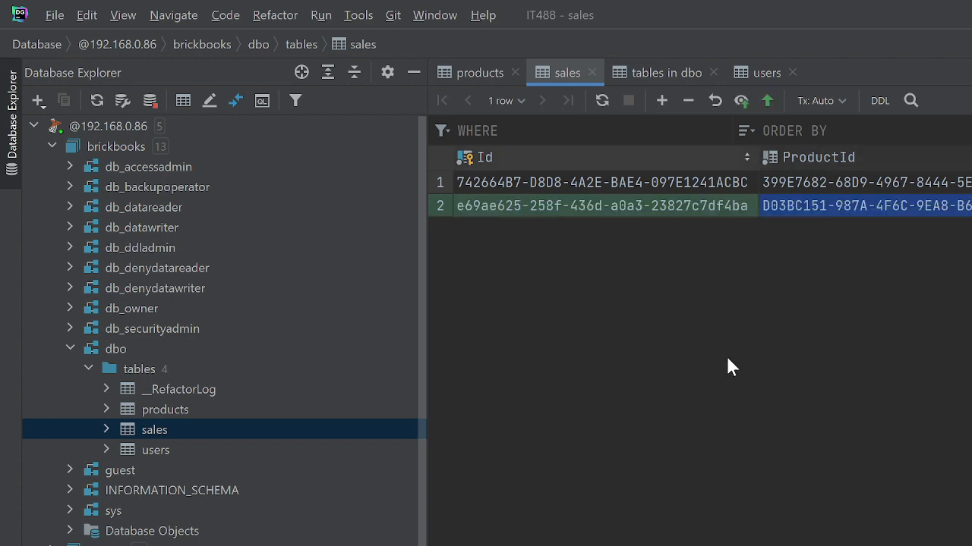
click(775, 103)
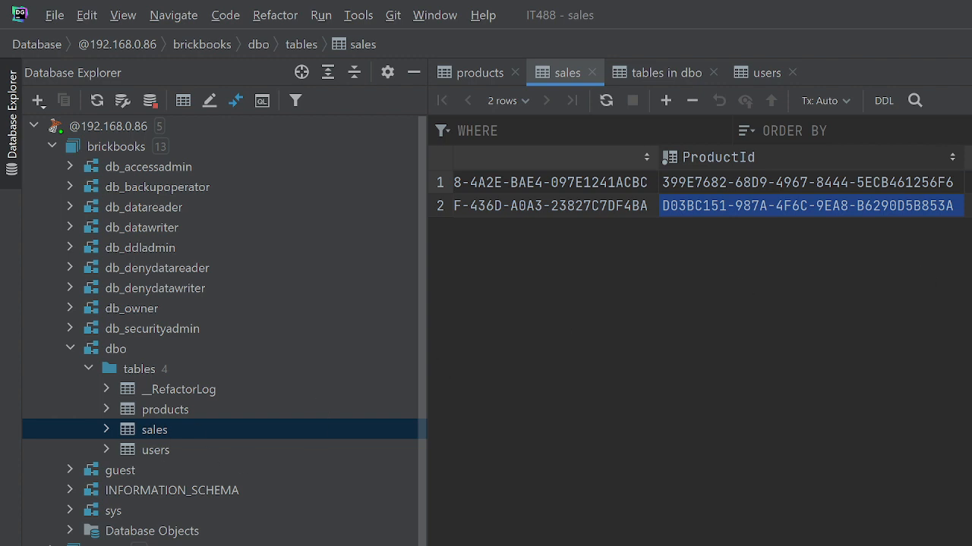
scroll(698, 205, left, 3)
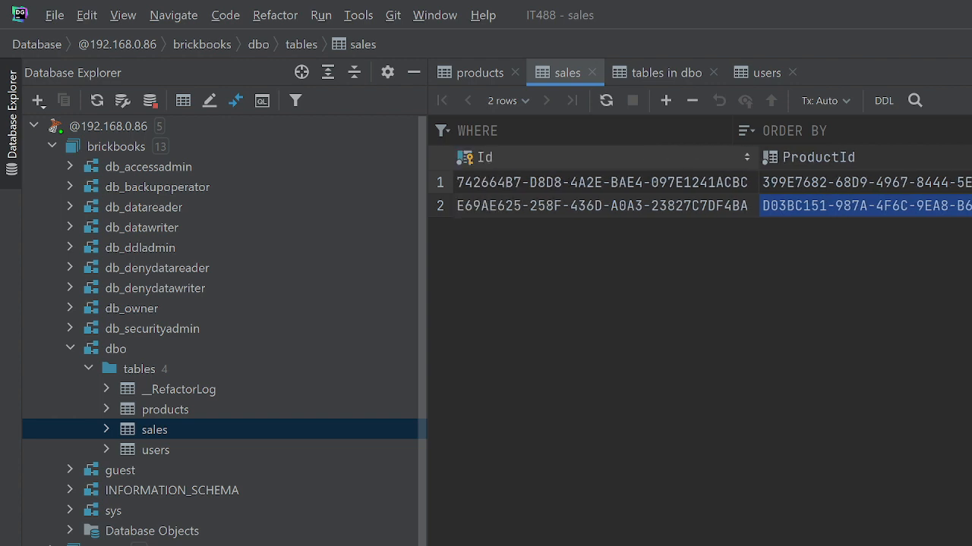
- Open the products table, add a new row and paste 25013063-b80b-4af7-a847-a292d1d29e4c as its Id
double_click(187, 403)
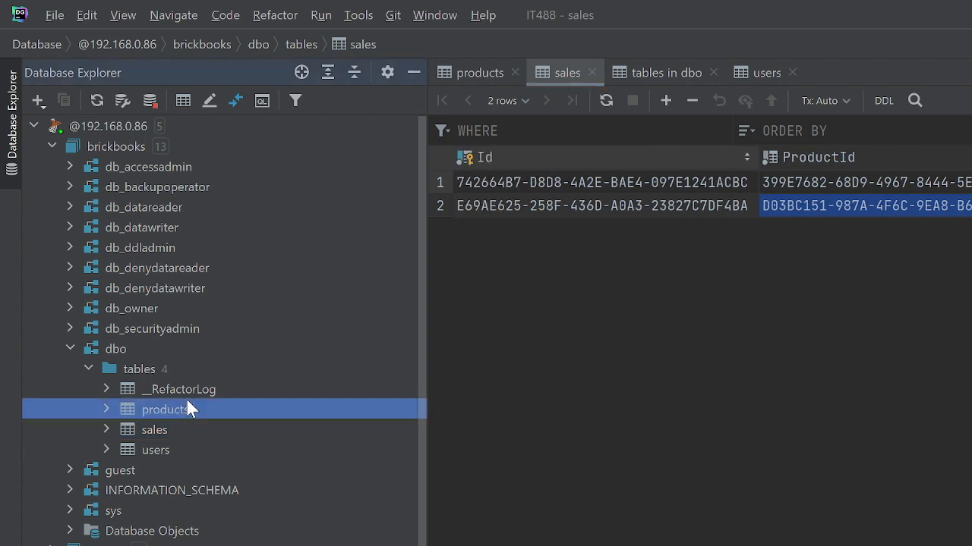
click(666, 101)
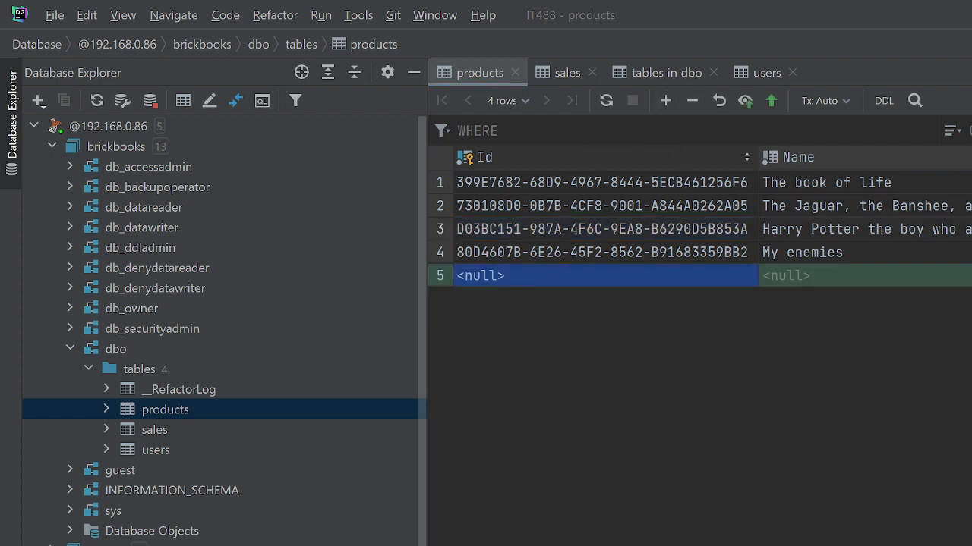
text(25013063-b80b-4af7-a847-a292d1d29e4c)
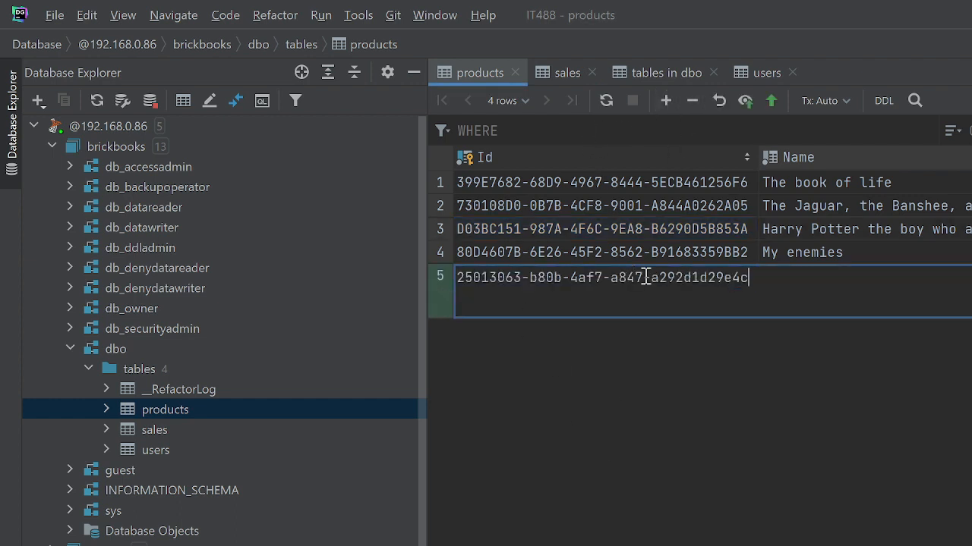
- Name the new product "No one loves me, and I like it like that."
click(827, 258)
click(828, 281)
double_click(829, 282)
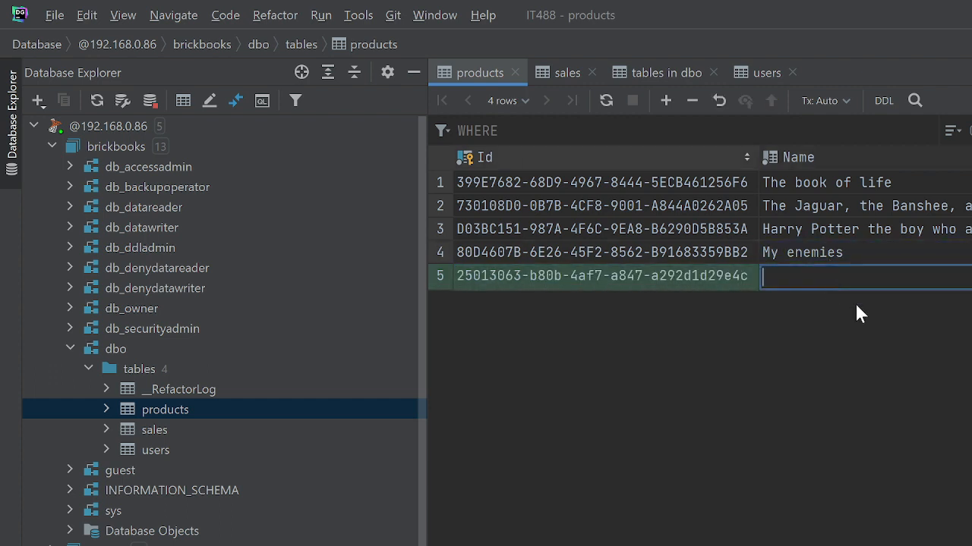
text(No one loves m)
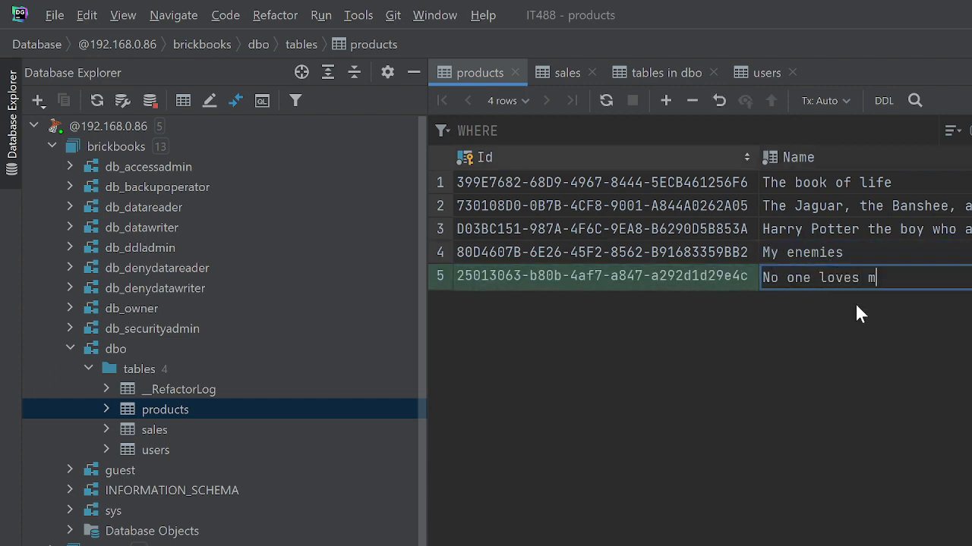
text(e, and I loi)
key(BackSpace)
key(BackSpace)
text(ie)
key(BackSpace)
text(k)
key(Return)
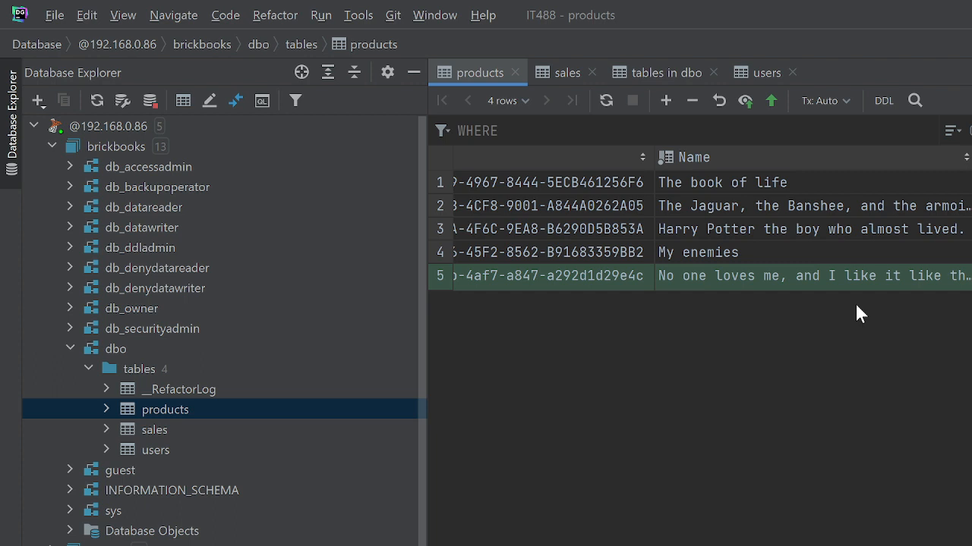
- Enter a Description for the new product starting "A book description, I prefer it if you judged"
key(ctrl+Return)
double_click(970, 276)
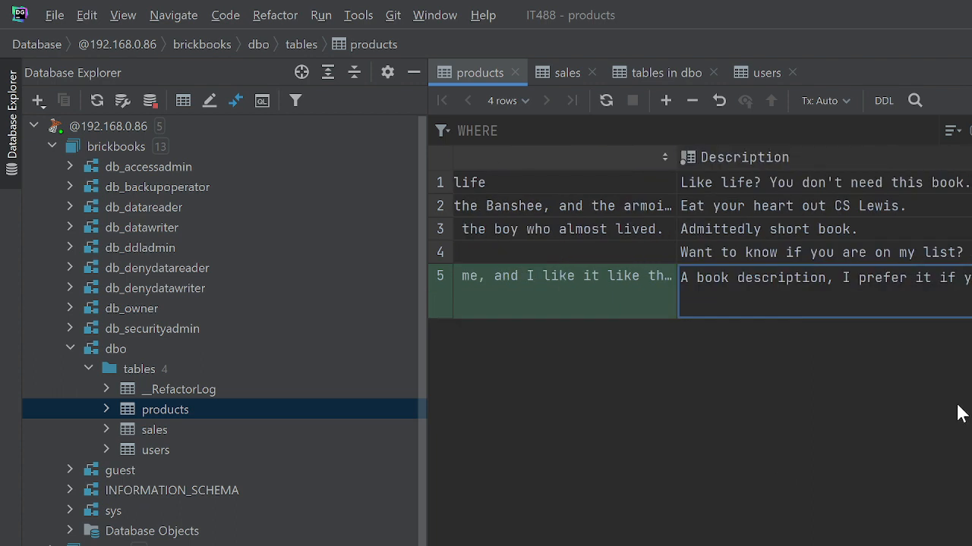
key(Return)
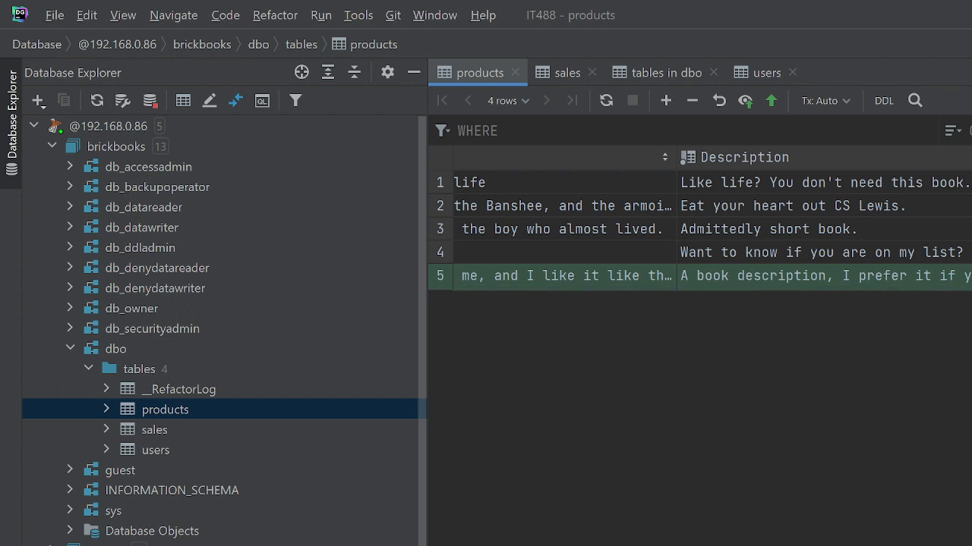
key(ctrl+Return)
key(ctrl+v)
key(Return)
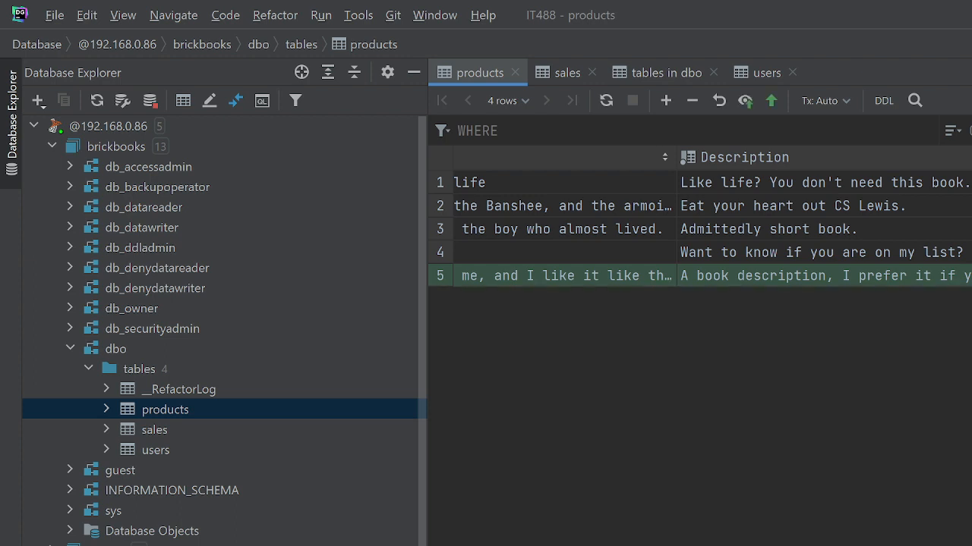
key(Return)
key(ctrl+v)
key(Return)
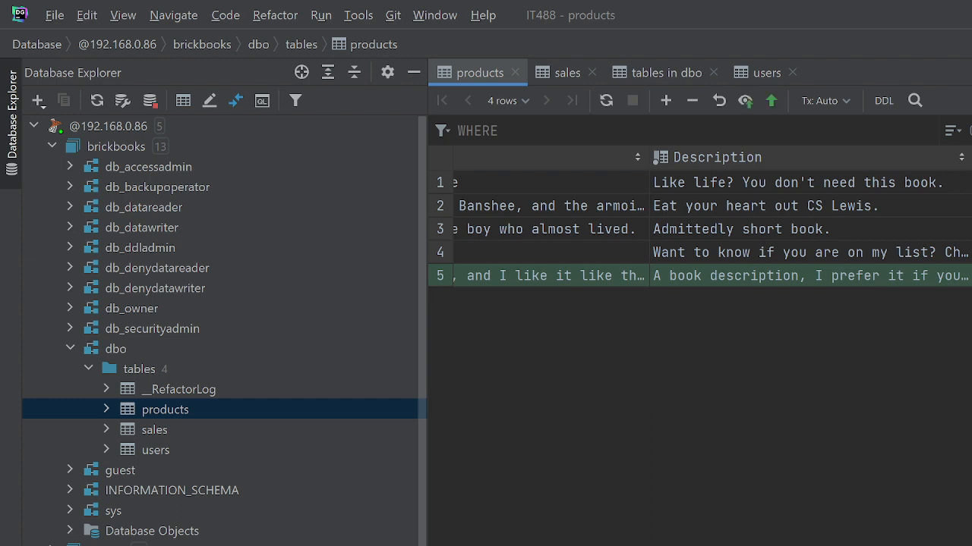
click(766, 102)
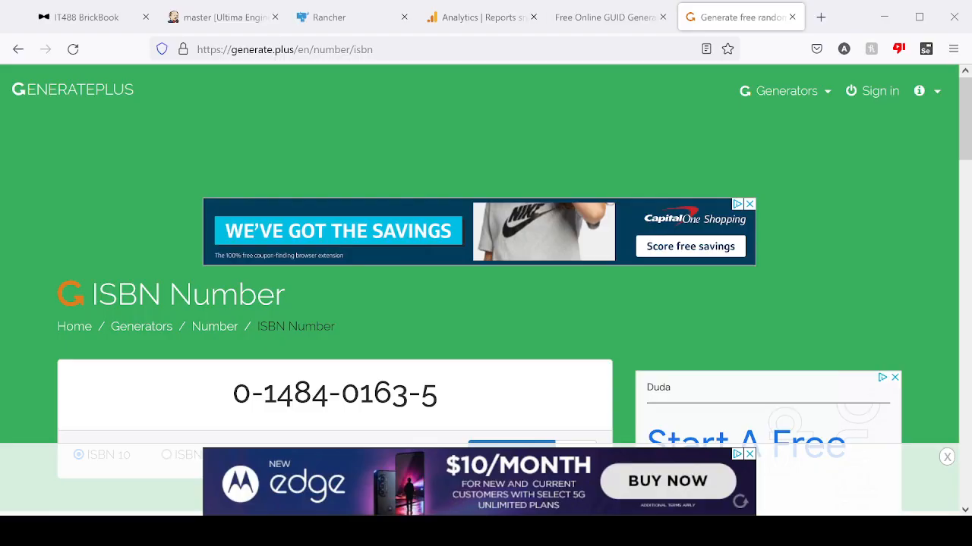
- Switch to the IT488 BrickBook dashboard in the browser and reload it
click(87, 16)
scroll(418, 419, up, 2)
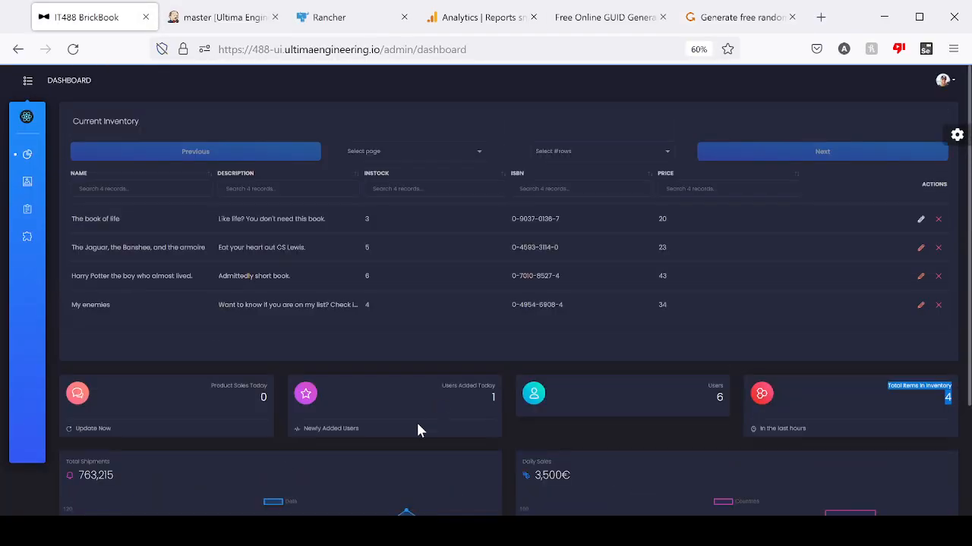
key(F5)
- Examine the dashboard's Current Inventory table, sales, user and inventory counters, and the Total Shipments and Daily Sales charts
scroll(408, 392, down, 2)
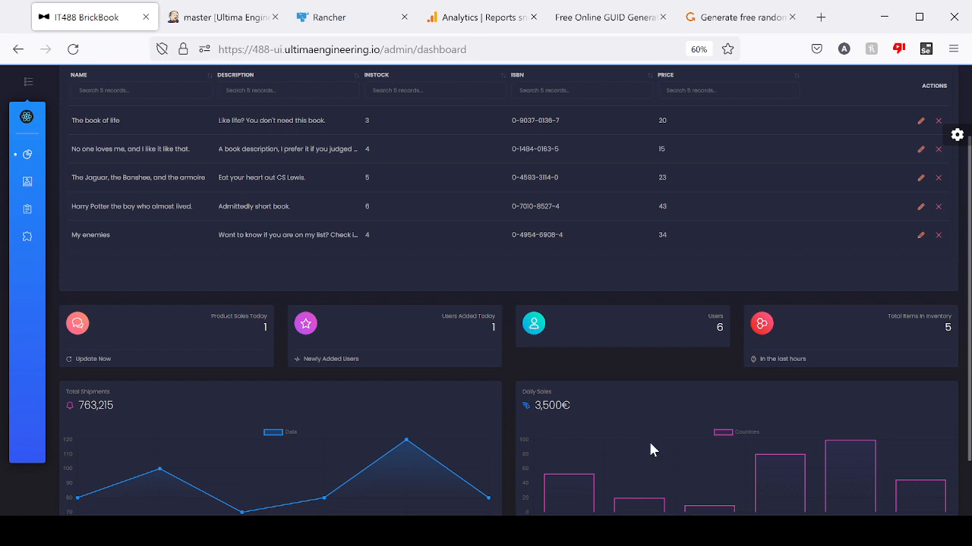
scroll(919, 402, up, 2)
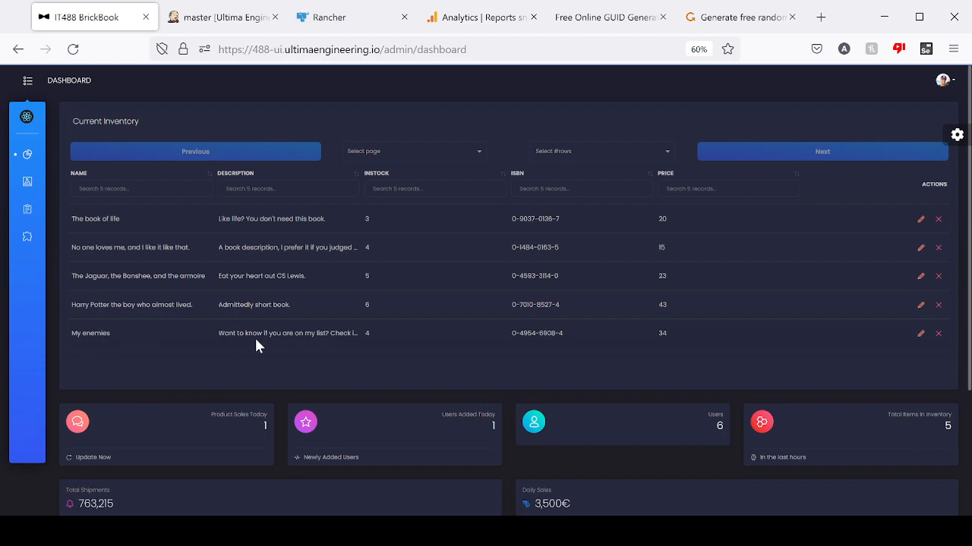
scroll(873, 410, down, 3)
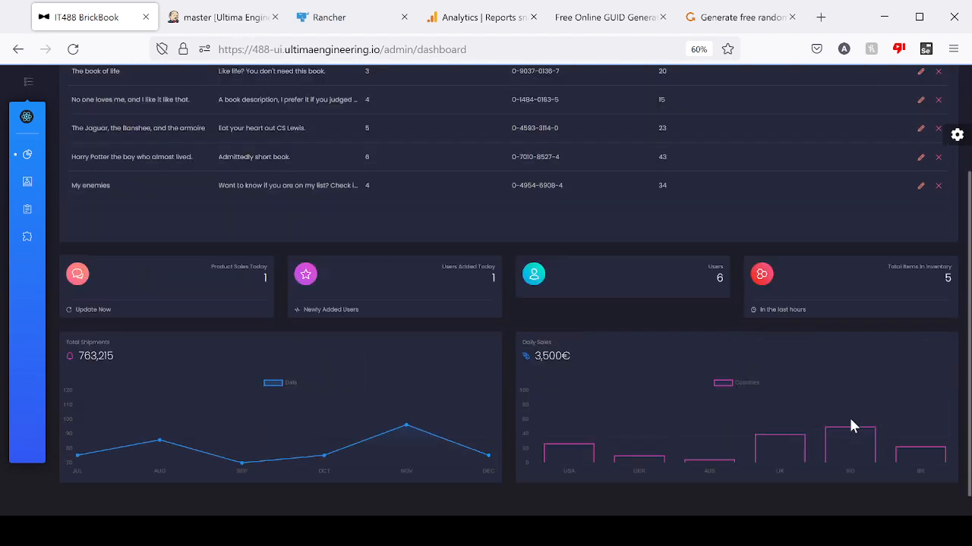
scroll(775, 459, up, 3)
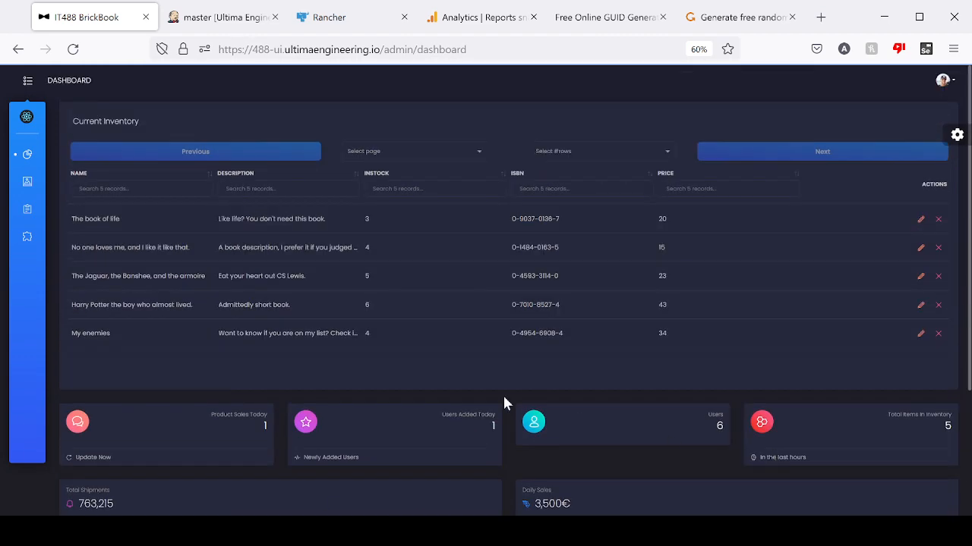
scroll(531, 462, down, 3)
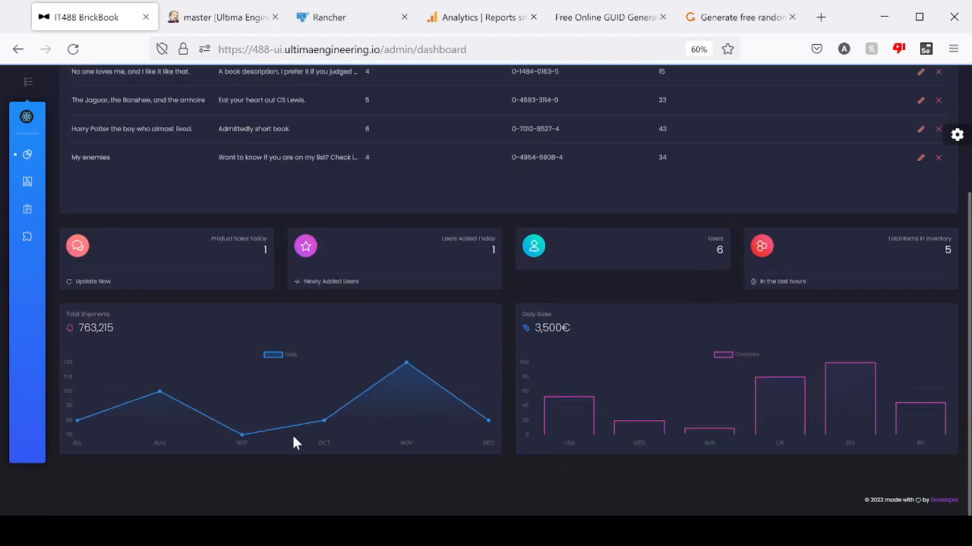
scroll(395, 387, up, 3)
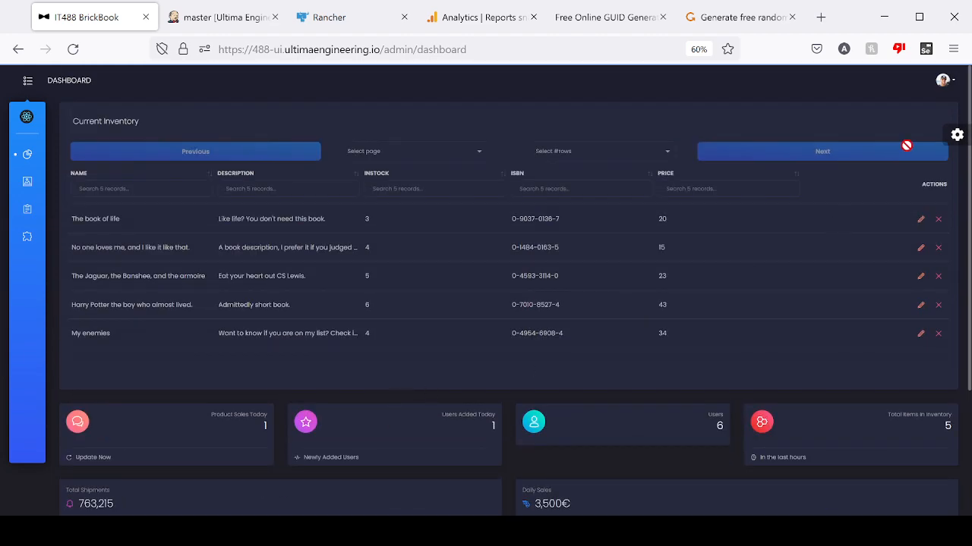
scroll(228, 440, down, 3)
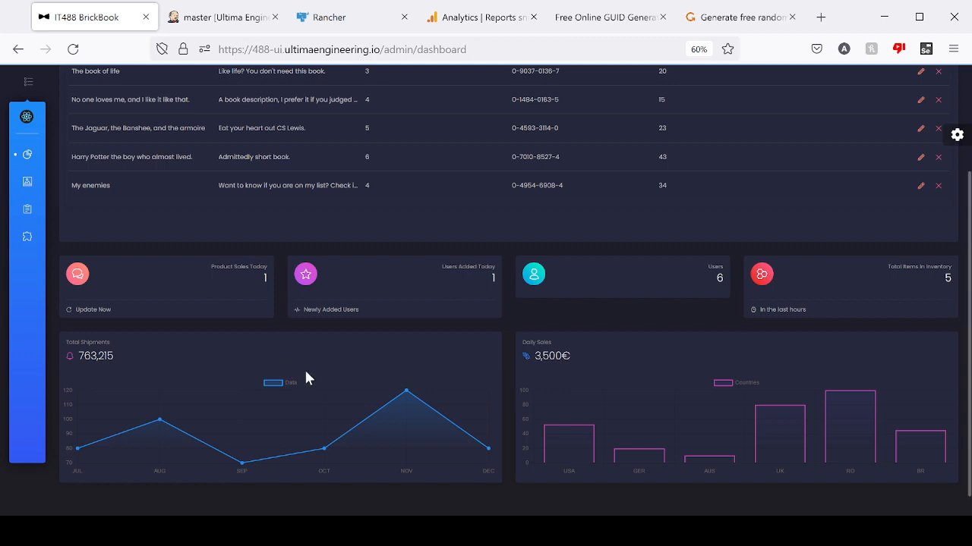
scroll(312, 369, up, 3)
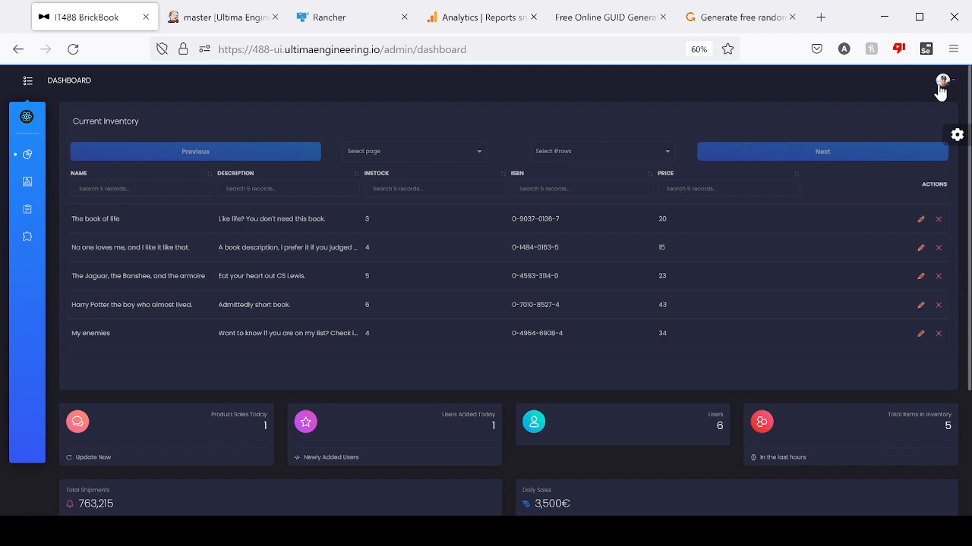
scroll(634, 269, down, 4)
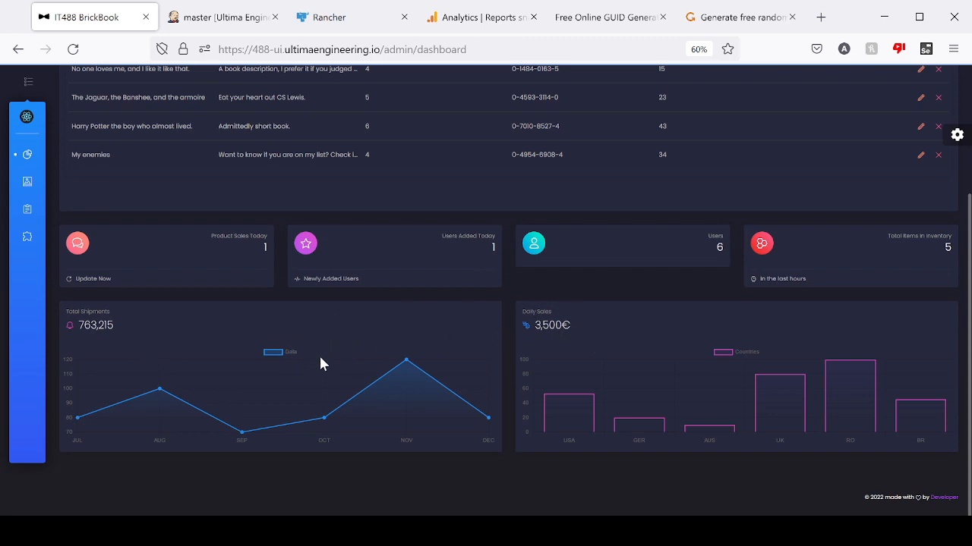
scroll(726, 337, up, 5)
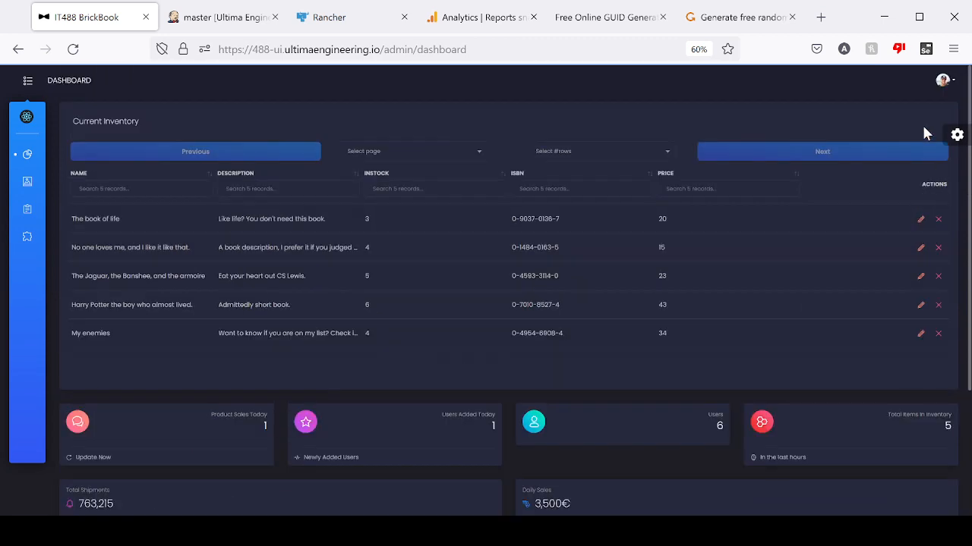